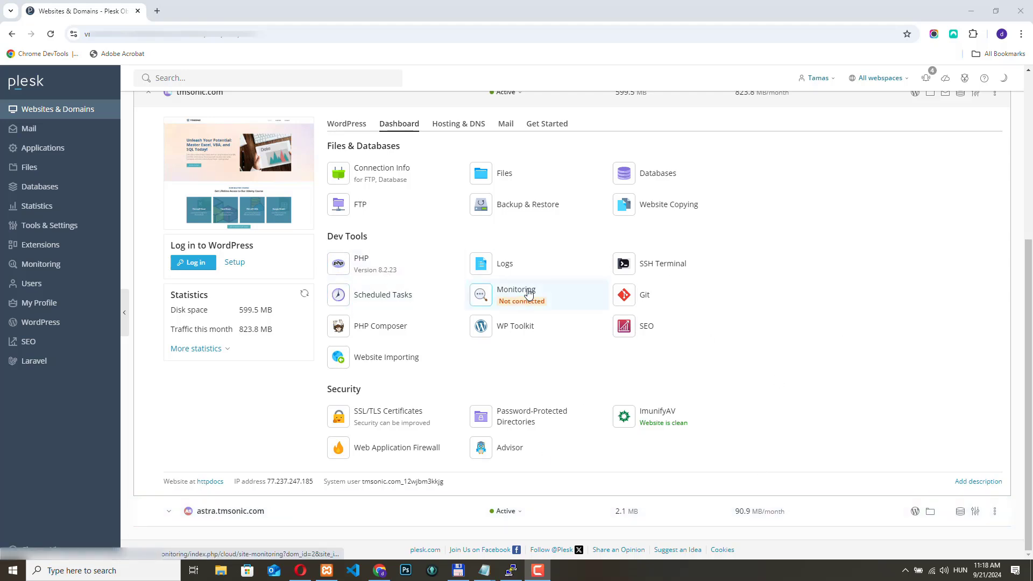
- View the httpdocs folder of tmsonic.com in the File Manager and return to the domain list
{"action": "left_click", "coordinate": [504, 174]}
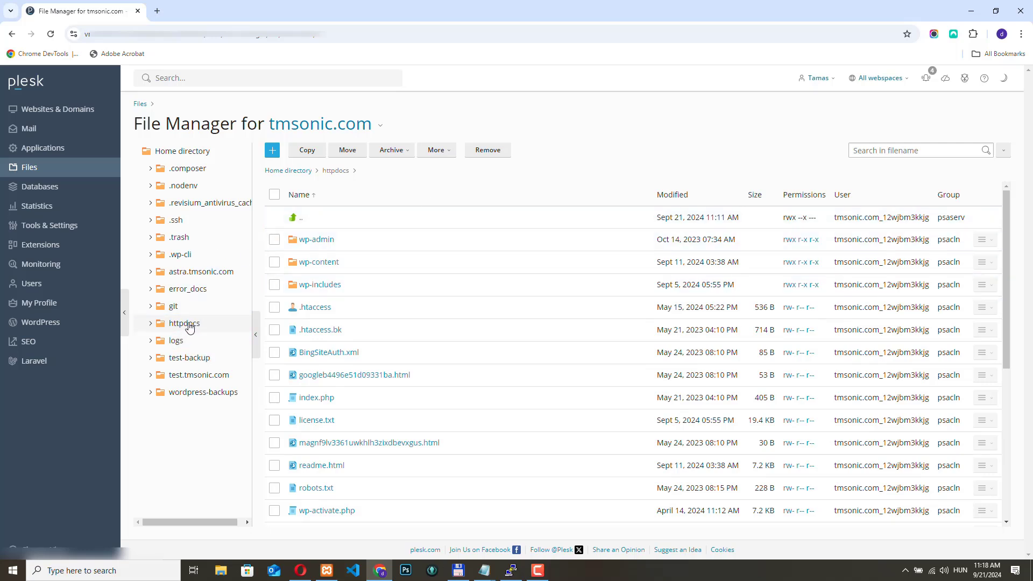
{"action": "left_click", "coordinate": [47, 114]}
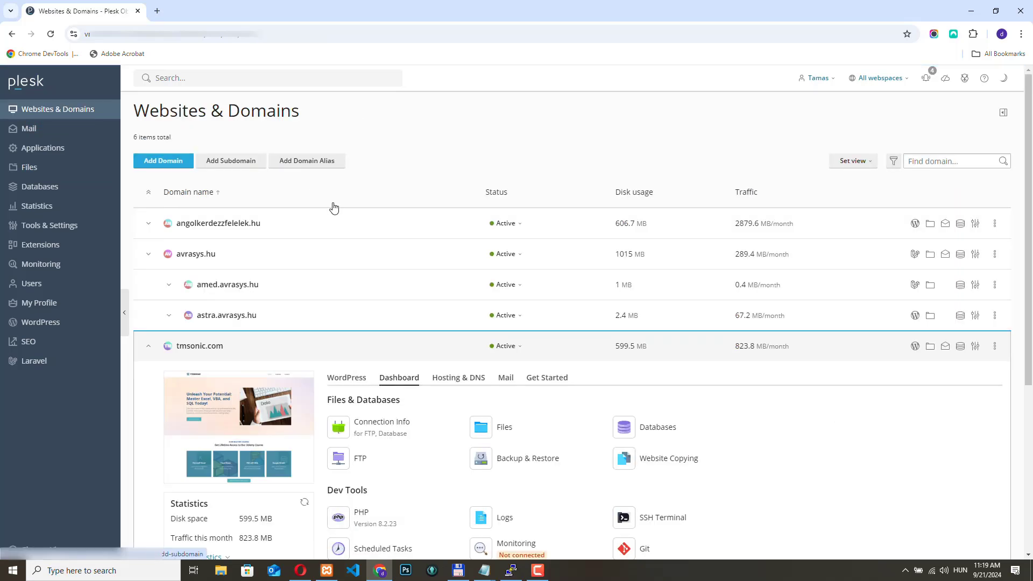
- Start a new scheduled task from the tmsonic.com dashboard and set its webspace to tmsonic.com
{"action": "scroll", "coordinate": [323, 205], "scroll_direction": "down", "scroll_amount": 5}
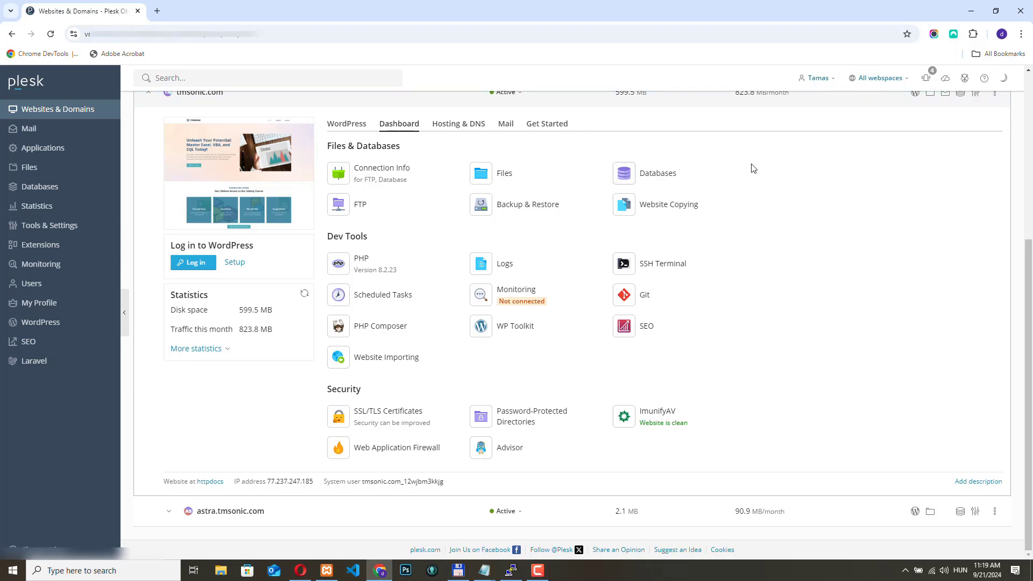
{"action": "left_click", "coordinate": [380, 299]}
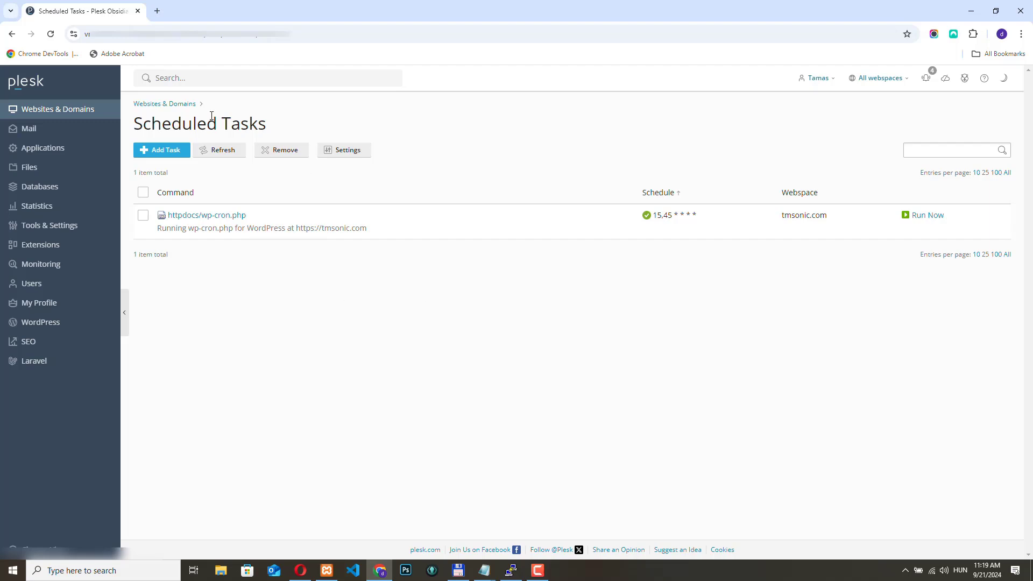
{"action": "left_click", "coordinate": [158, 152]}
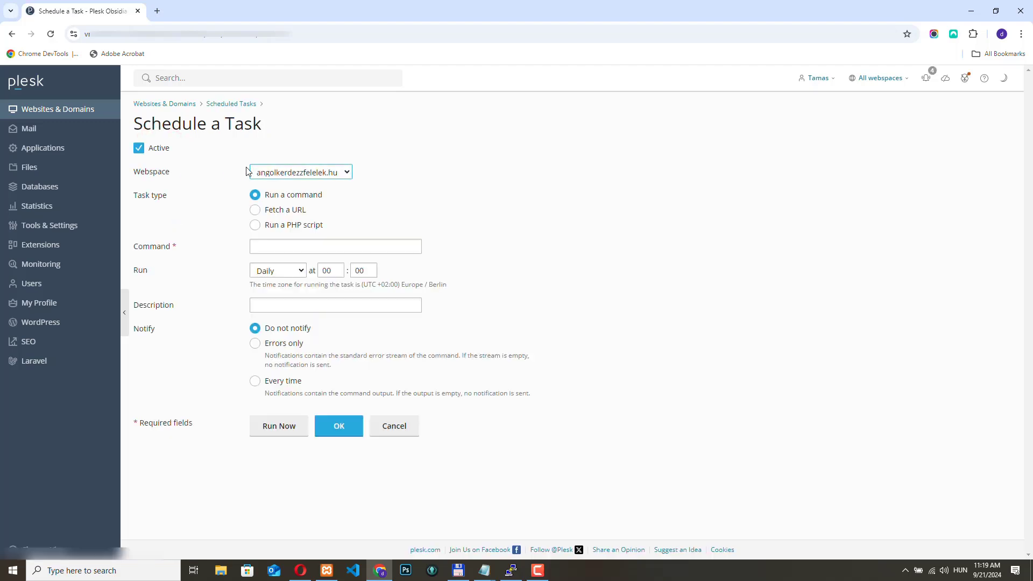
{"action": "left_click", "coordinate": [347, 171]}
{"action": "left_click", "coordinate": [280, 202]}
{"action": "left_click", "coordinate": [443, 188]}
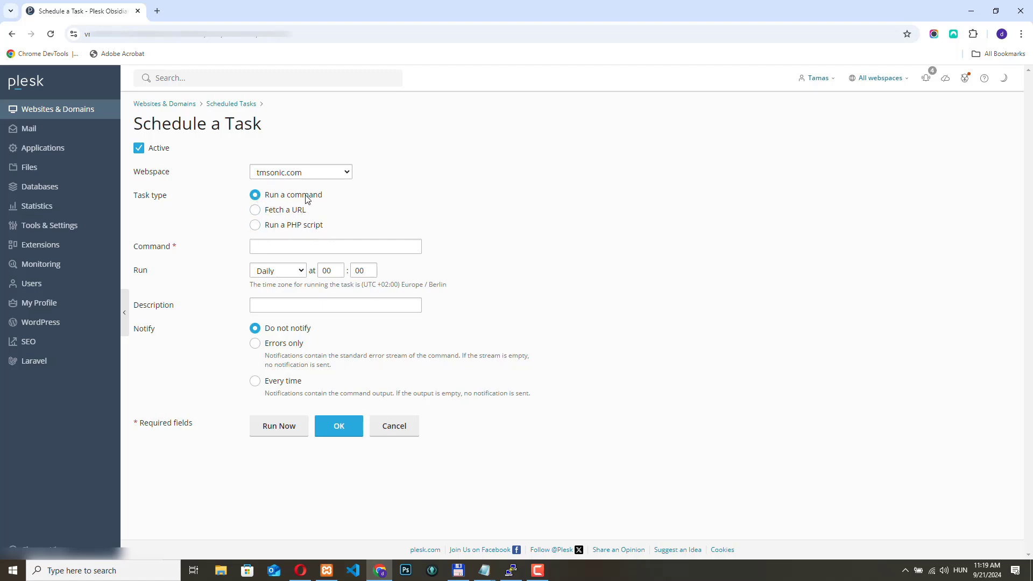
- Switch to Notepad, enlarge the text to 180%, and look over the whole mysqldump command template
{"action": "key", "text": "alt+Tab"}
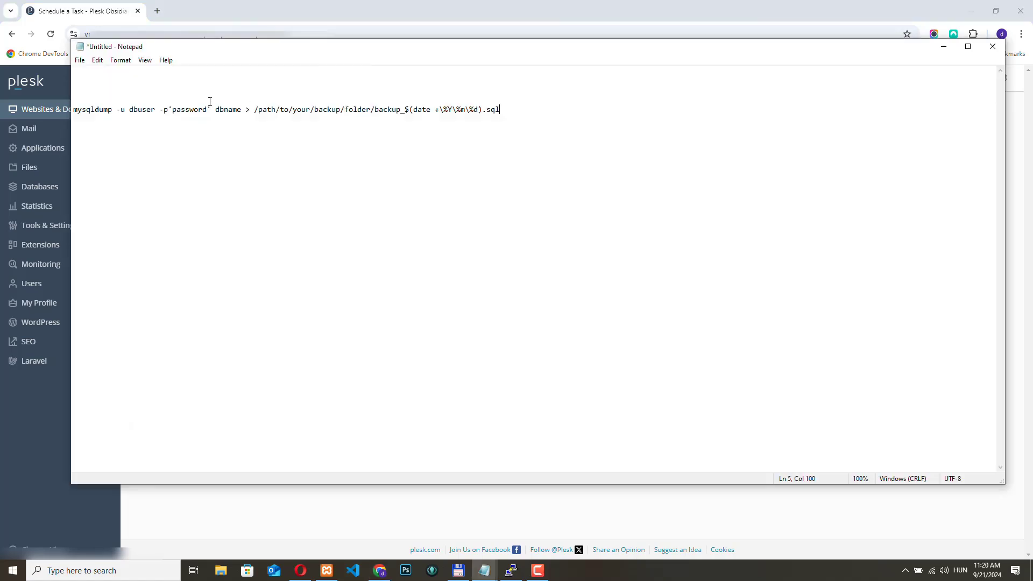
{"action": "left_click_drag", "start_coordinate": [506, 110], "coordinate": [70, 108]}
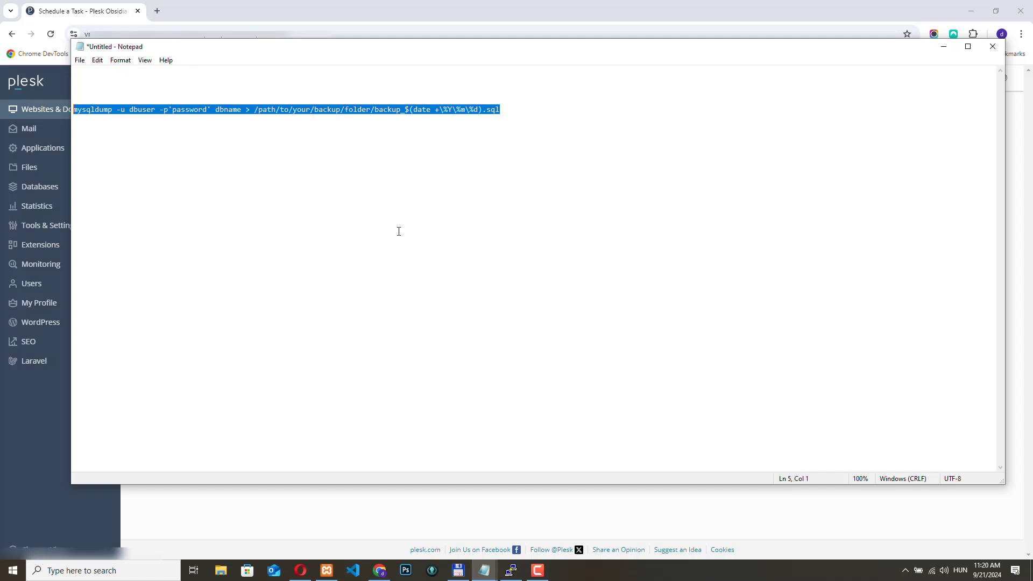
{"action": "key", "text": "ctrl+plus"}
{"action": "key", "text": "ctrl+plus"}
{"action": "key", "text": "ctrl+plus"}
{"action": "key", "text": "ctrl+plus"}
{"action": "key", "text": "ctrl+plus"}
{"action": "key", "text": "ctrl+plus"}
{"action": "key", "text": "ctrl+plus"}
{"action": "key", "text": "ctrl+plus"}
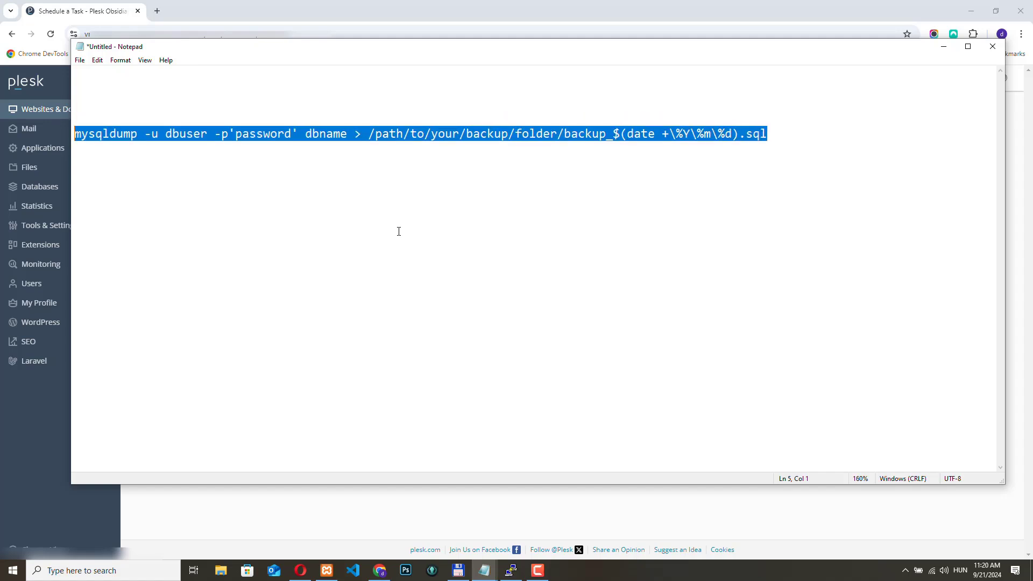
{"action": "left_click", "coordinate": [581, 201]}
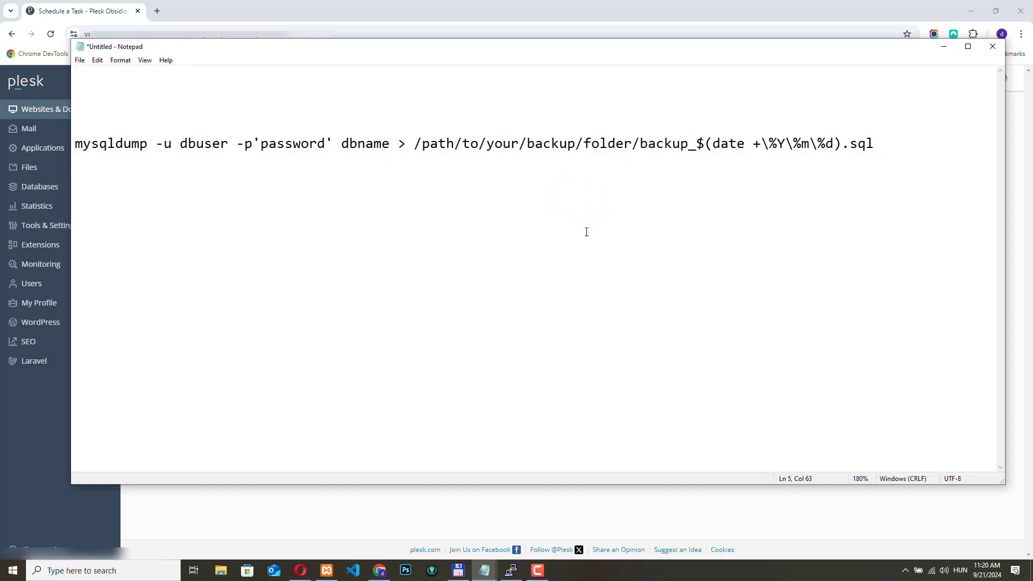
{"action": "left_click_drag", "start_coordinate": [880, 142], "coordinate": [63, 152]}
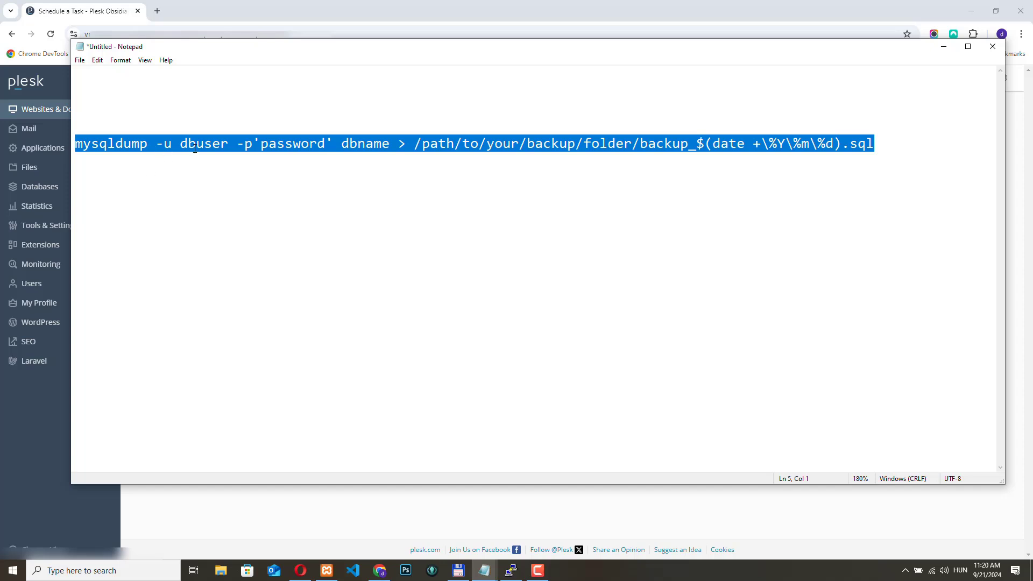
{"action": "left_click", "coordinate": [178, 224]}
- Examine the first half of the command: mysqldump, the user and password options with their placeholders, and the database name
{"action": "left_click_drag", "start_coordinate": [147, 144], "coordinate": [72, 143]}
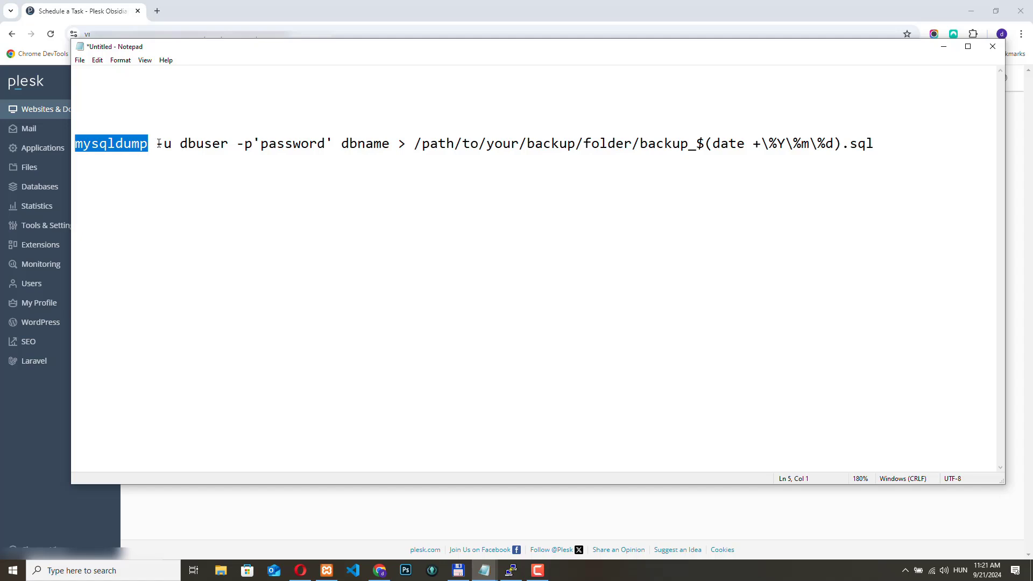
{"action": "left_click_drag", "start_coordinate": [157, 143], "coordinate": [172, 144]}
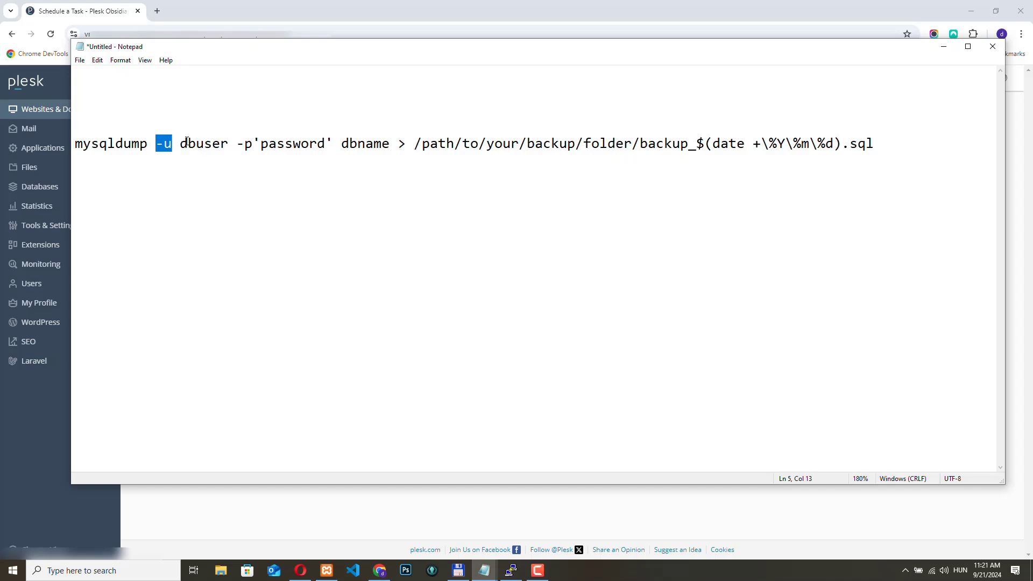
{"action": "left_click_drag", "start_coordinate": [180, 144], "coordinate": [228, 144]}
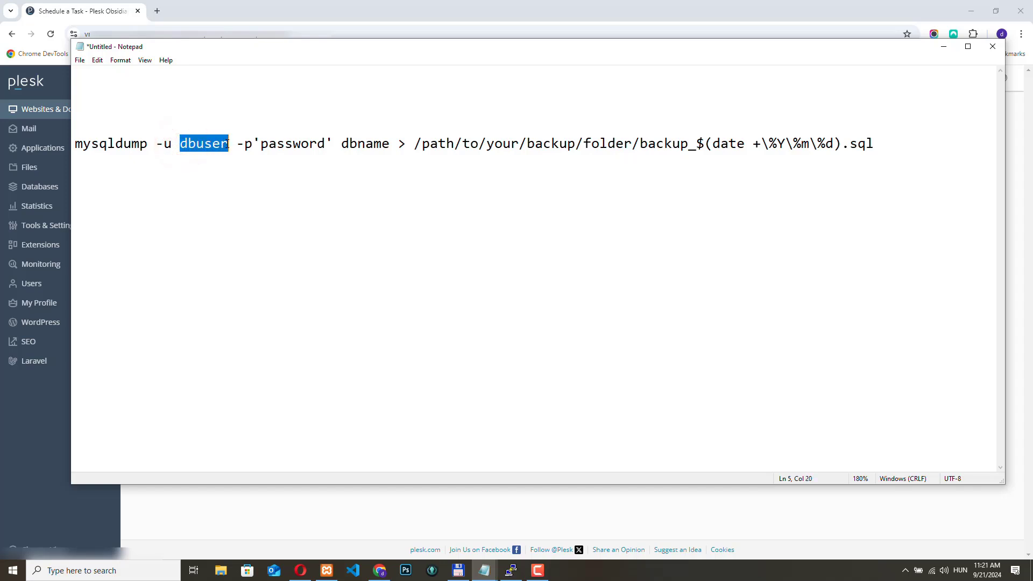
{"action": "left_click", "coordinate": [189, 145]}
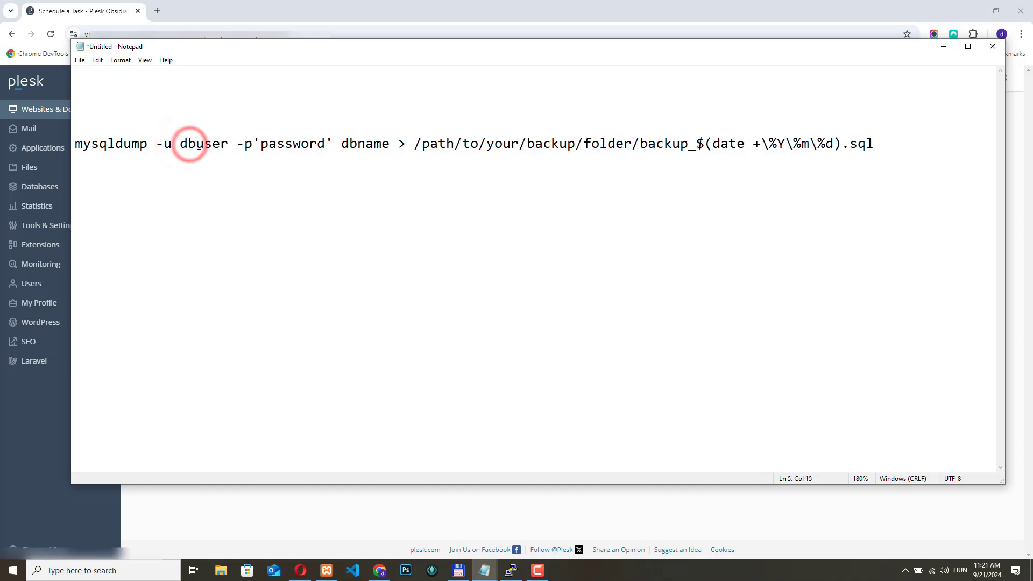
{"action": "left_click_drag", "start_coordinate": [181, 144], "coordinate": [228, 145]}
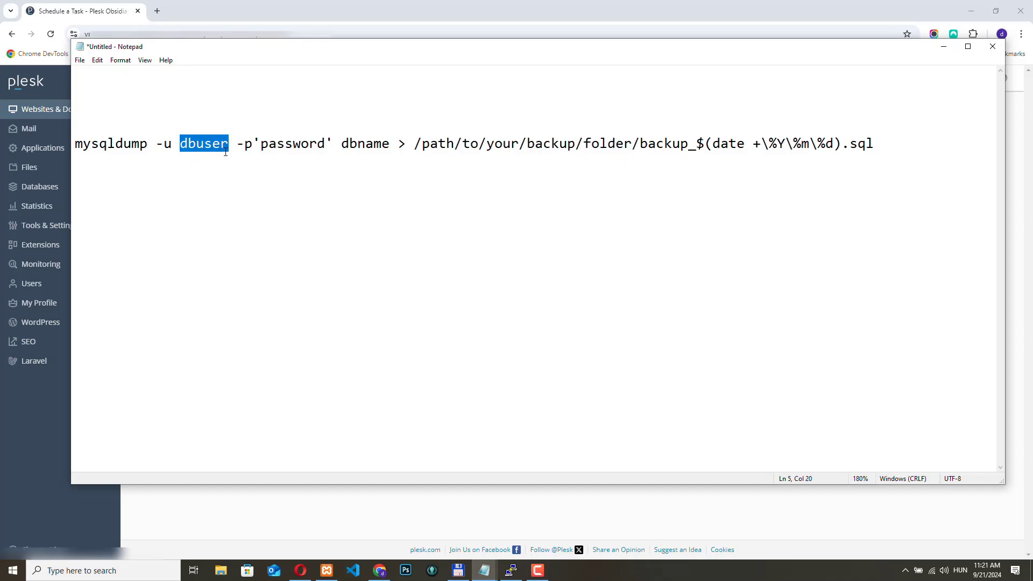
{"action": "left_click", "coordinate": [238, 143]}
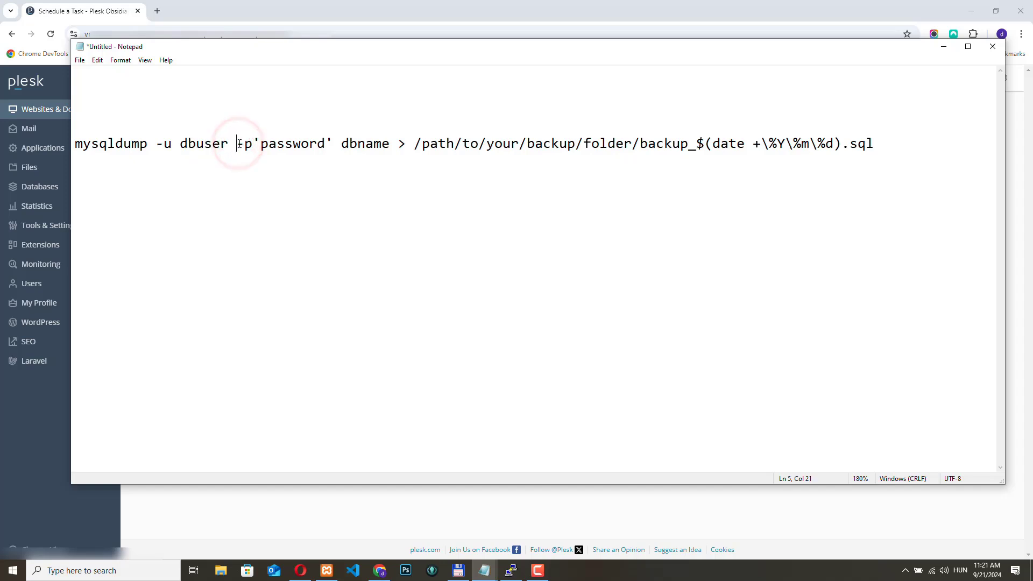
{"action": "key", "text": "shift+Right"}
{"action": "key", "text": "shift+Right"}
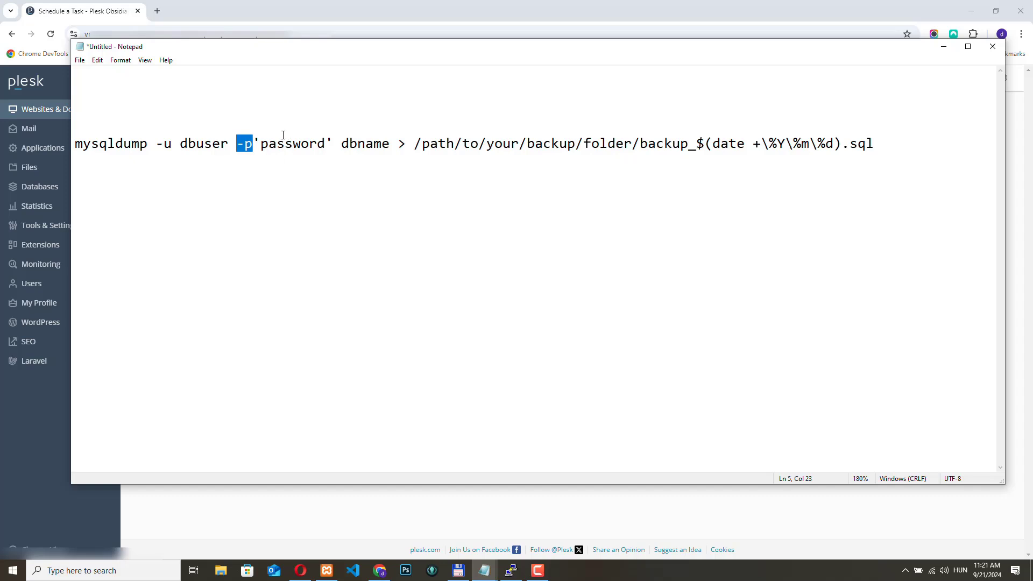
{"action": "left_click_drag", "start_coordinate": [262, 144], "coordinate": [325, 143]}
{"action": "left_click_drag", "start_coordinate": [261, 143], "coordinate": [324, 144]}
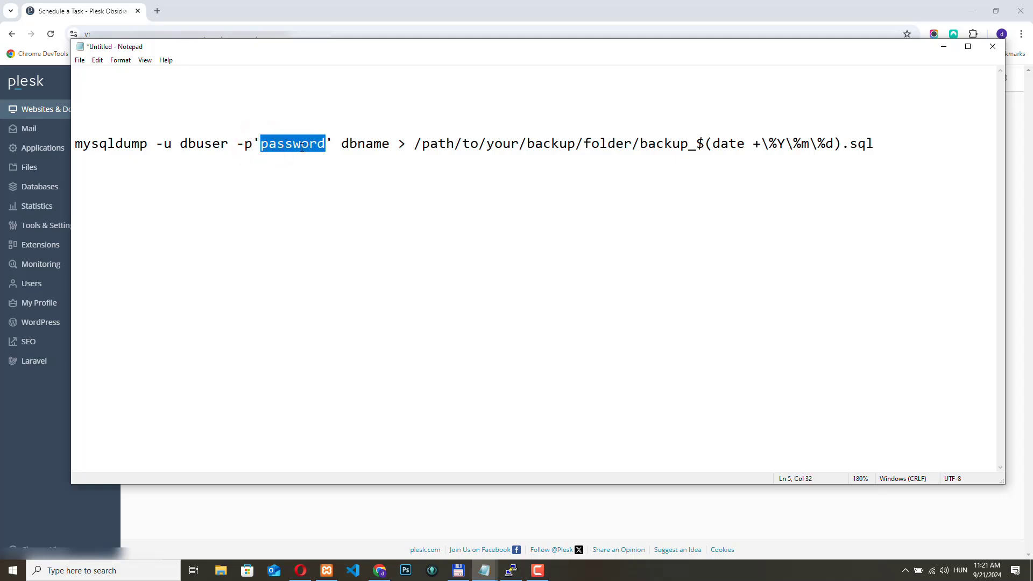
{"action": "left_click_drag", "start_coordinate": [343, 143], "coordinate": [390, 143]}
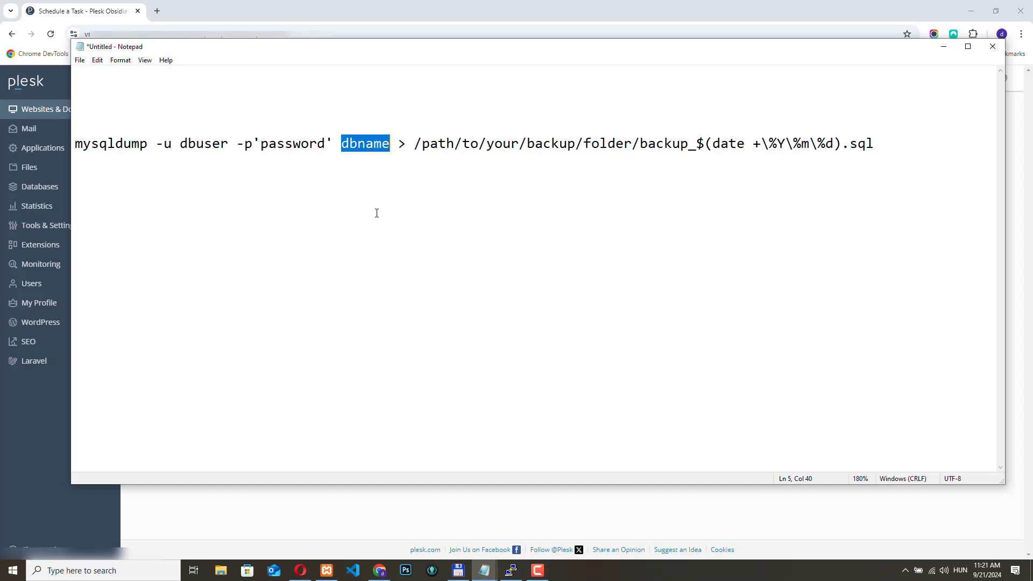
{"action": "left_click_drag", "start_coordinate": [388, 143], "coordinate": [73, 147]}
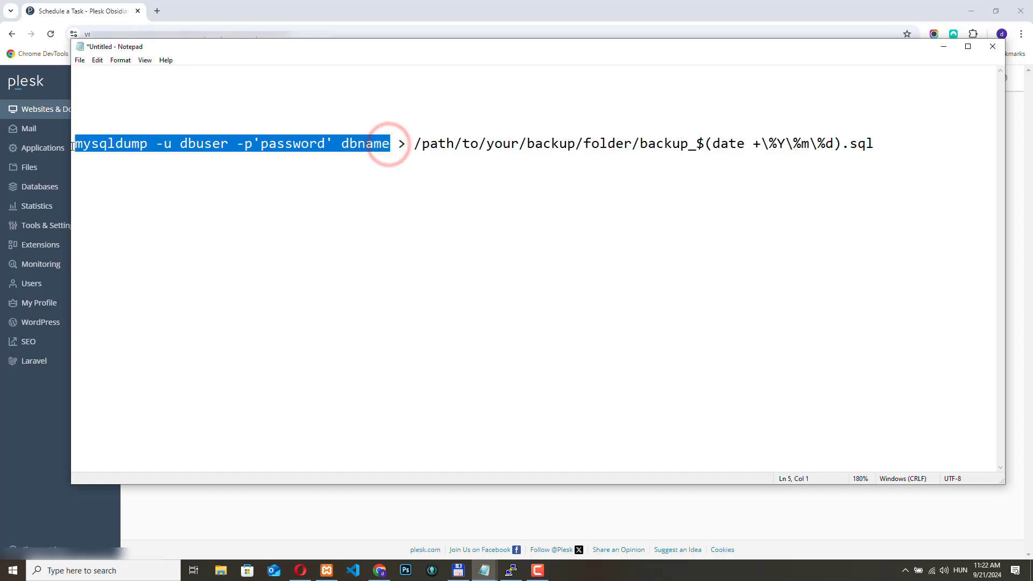
{"action": "left_click", "coordinate": [395, 173]}
- Examine the output part of the command: the redirect sign, backup folder path, dated file name and .sql extension
{"action": "left_click_drag", "start_coordinate": [399, 143], "coordinate": [407, 144]}
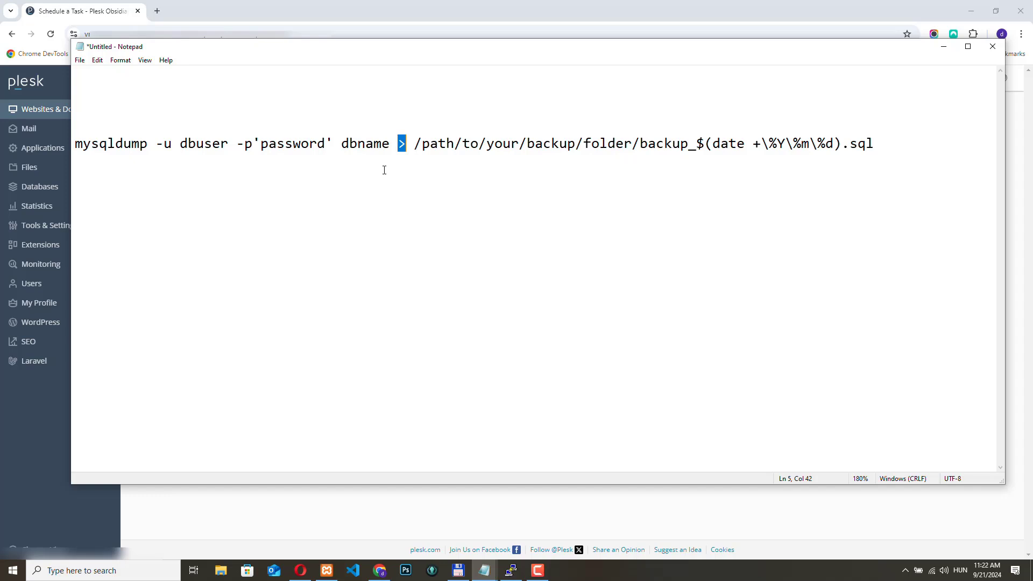
{"action": "left_click_drag", "start_coordinate": [417, 145], "coordinate": [581, 145]}
{"action": "left_click_drag", "start_coordinate": [617, 145], "coordinate": [631, 146]}
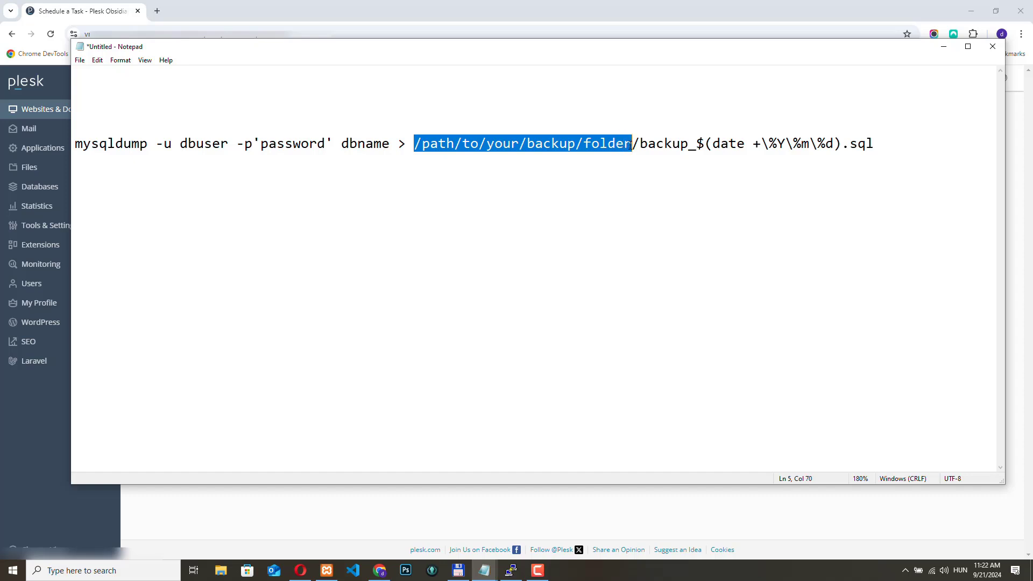
{"action": "left_click", "coordinate": [547, 149]}
{"action": "left_click_drag", "start_coordinate": [422, 144], "coordinate": [633, 146]}
{"action": "left_click", "coordinate": [721, 150]}
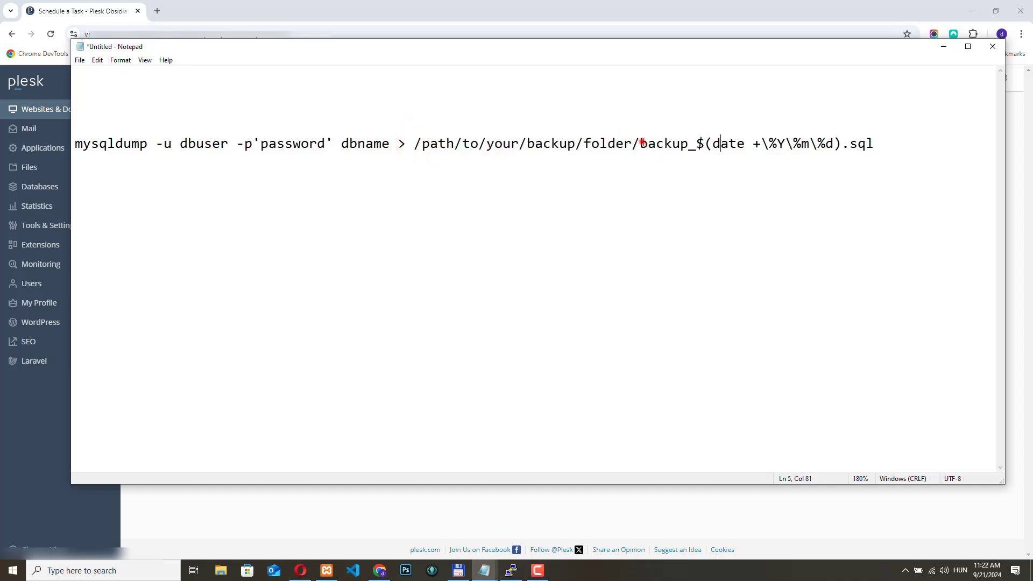
{"action": "left_click_drag", "start_coordinate": [642, 143], "coordinate": [876, 146]}
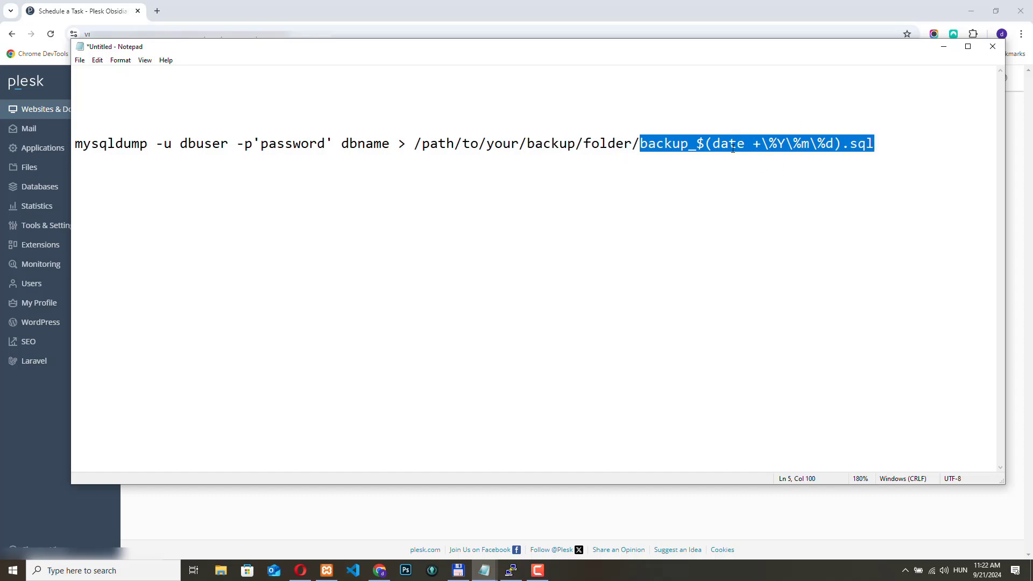
{"action": "left_click", "coordinate": [713, 197]}
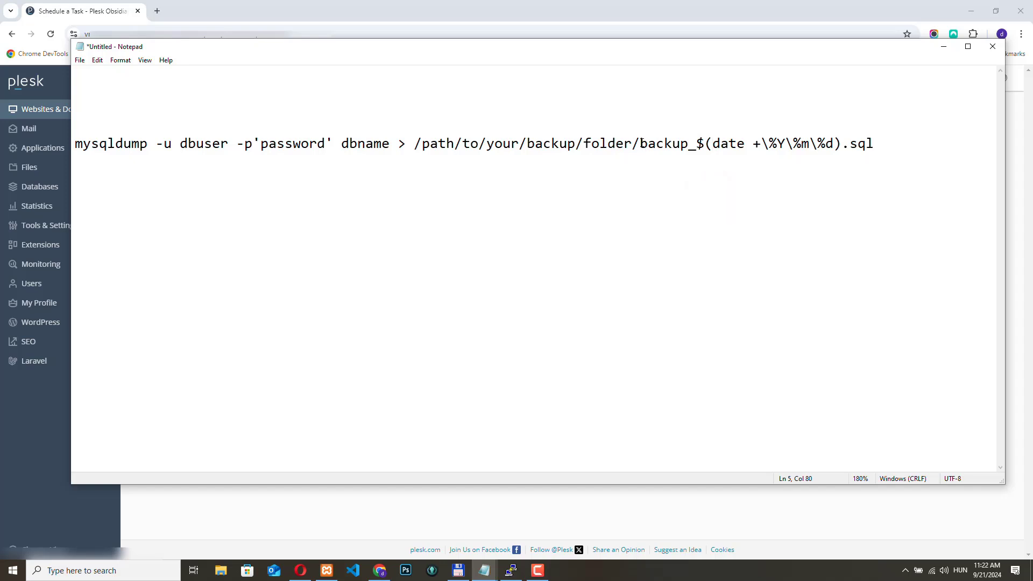
{"action": "left_click_drag", "start_coordinate": [642, 143], "coordinate": [700, 143]}
{"action": "left_click_drag", "start_coordinate": [642, 143], "coordinate": [699, 144]}
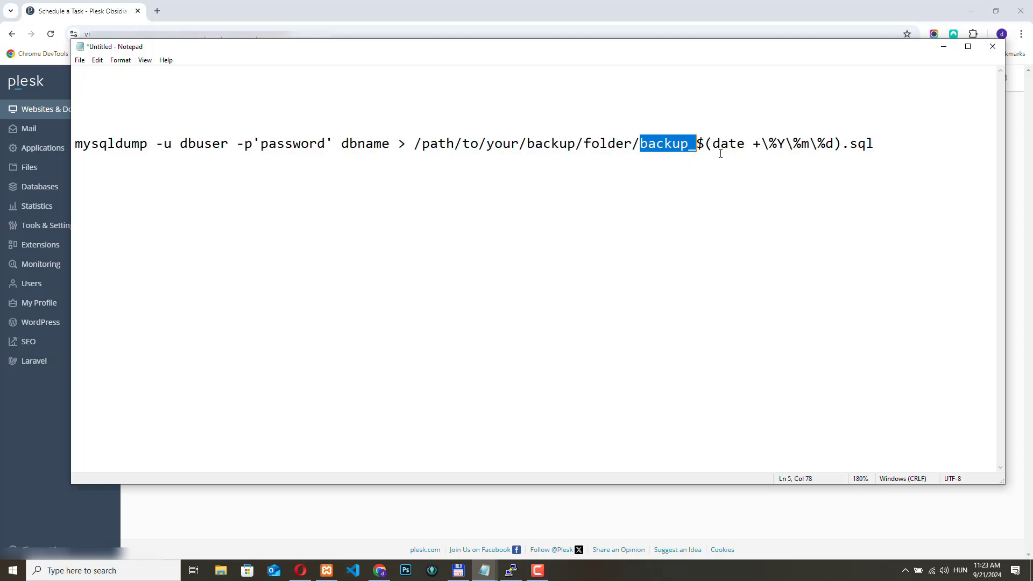
{"action": "left_click_drag", "start_coordinate": [698, 144], "coordinate": [843, 143]}
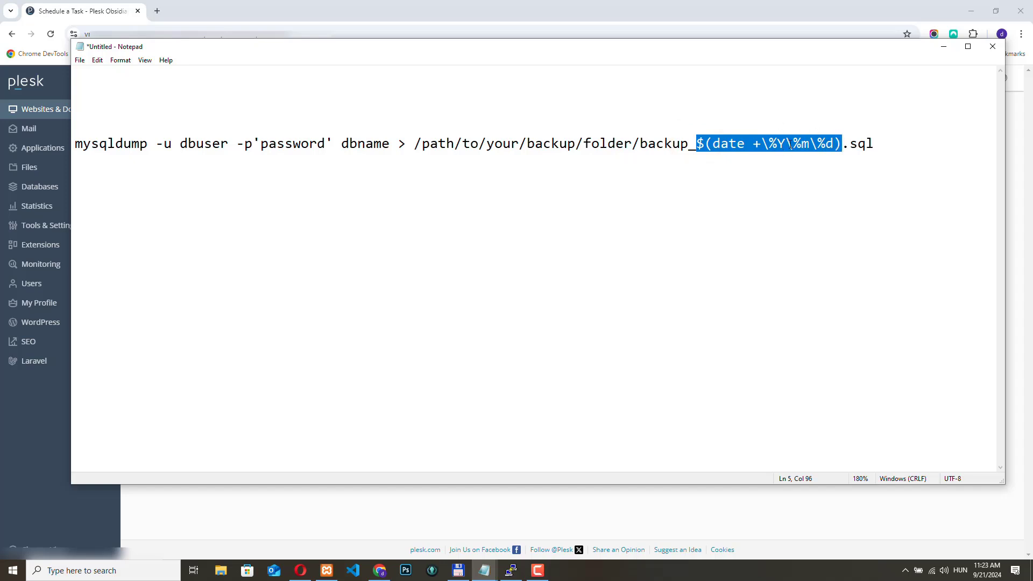
{"action": "left_click", "coordinate": [881, 146]}
{"action": "left_click_drag", "start_coordinate": [843, 144], "coordinate": [875, 143]}
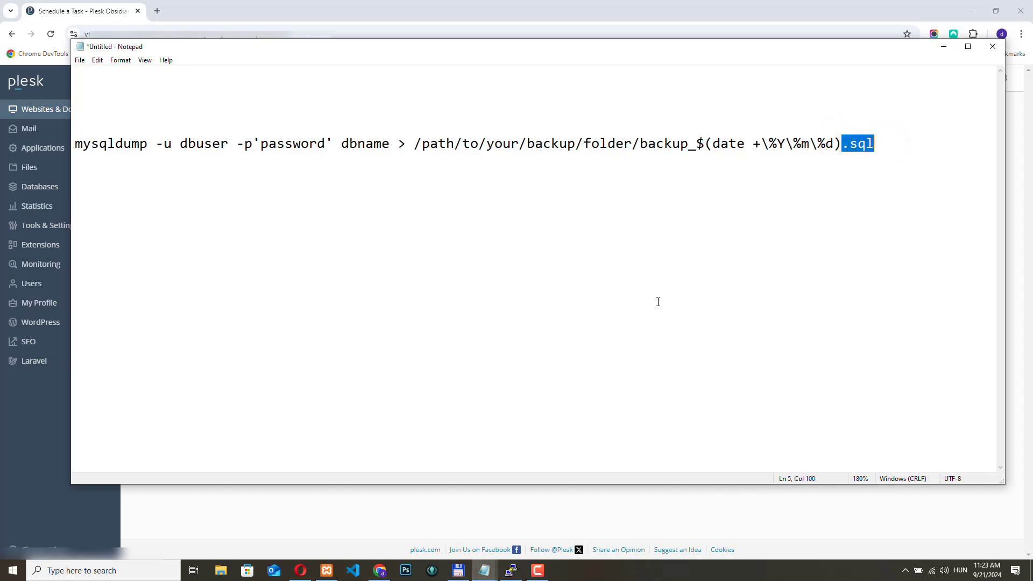
{"action": "left_click_drag", "start_coordinate": [183, 143], "coordinate": [636, 144]}
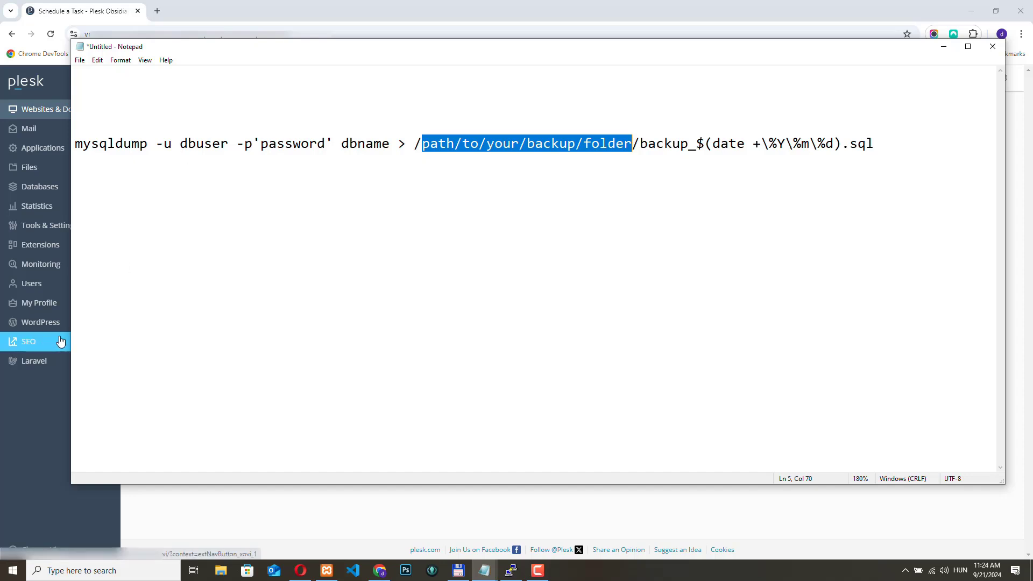
- Return to the Plesk task form and paste the mysqldump command for testdb, including the database password, as the task's command
{"action": "left_click", "coordinate": [944, 46]}
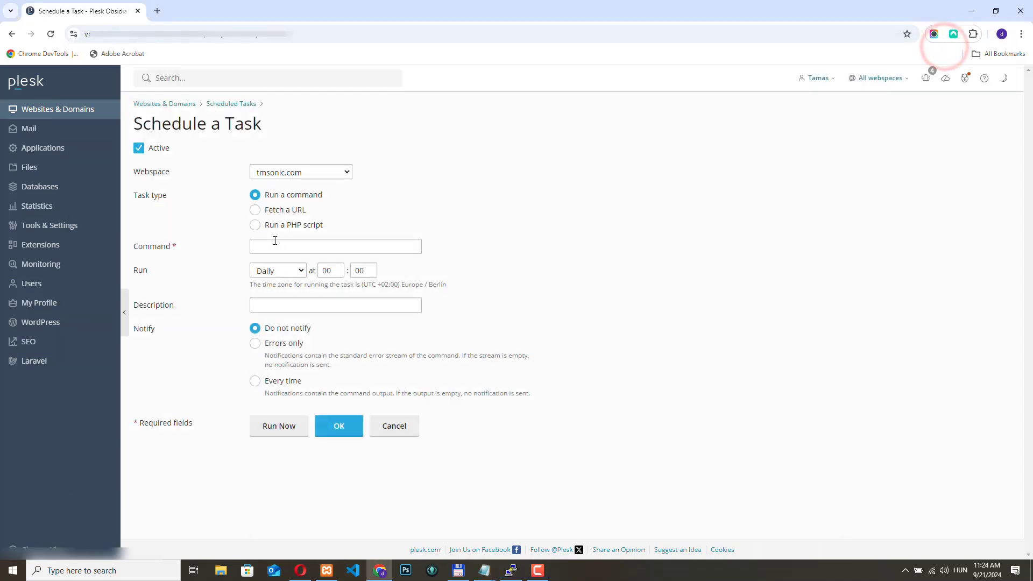
{"action": "left_click", "coordinate": [275, 245]}
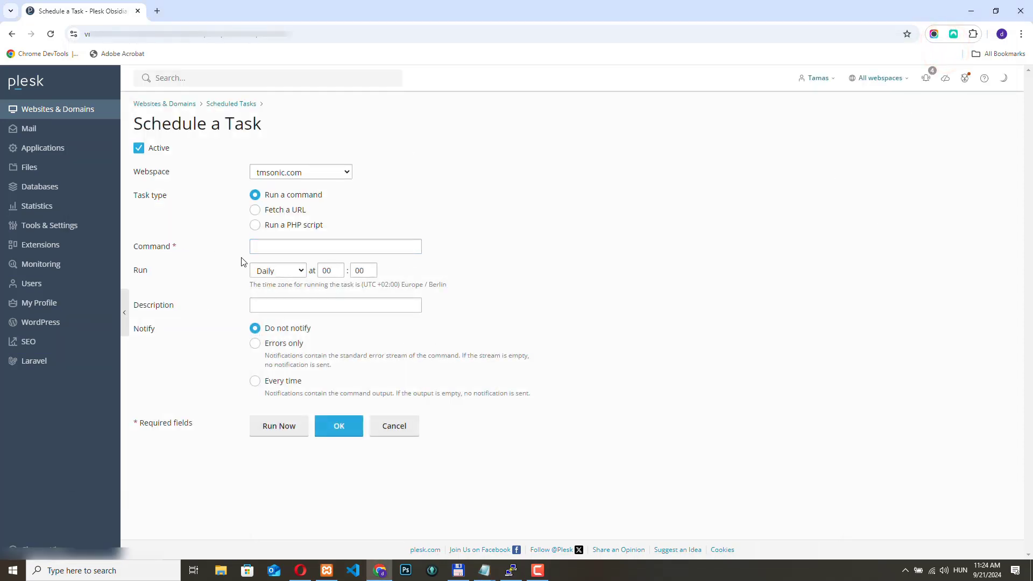
{"action": "left_click", "coordinate": [225, 249]}
{"action": "left_click", "coordinate": [254, 248]}
{"action": "key", "text": "ctrl+v"}
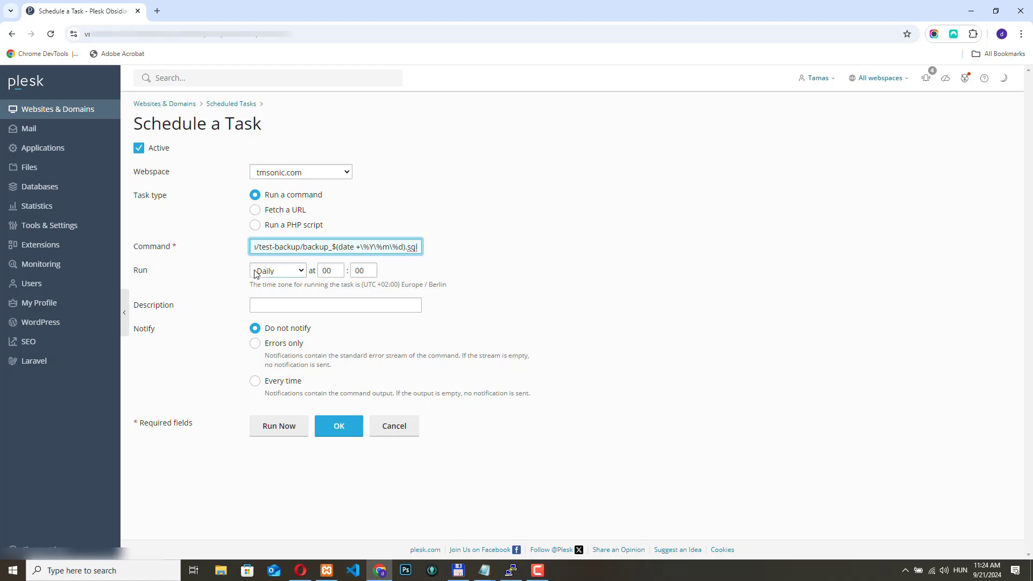
- Check the available run frequencies for the scheduled task
{"action": "left_click", "coordinate": [286, 271]}
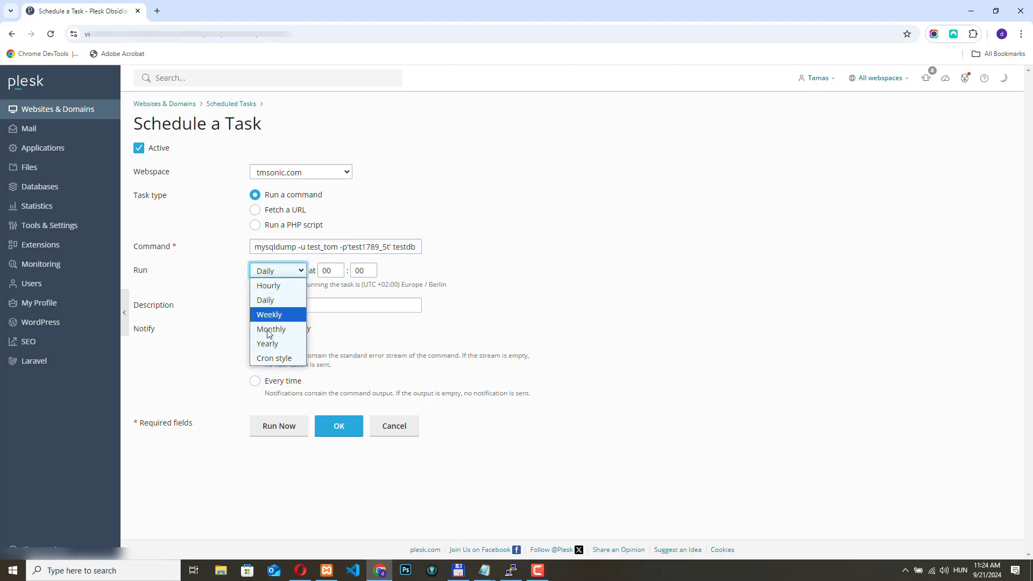
{"action": "left_click", "coordinate": [192, 276]}
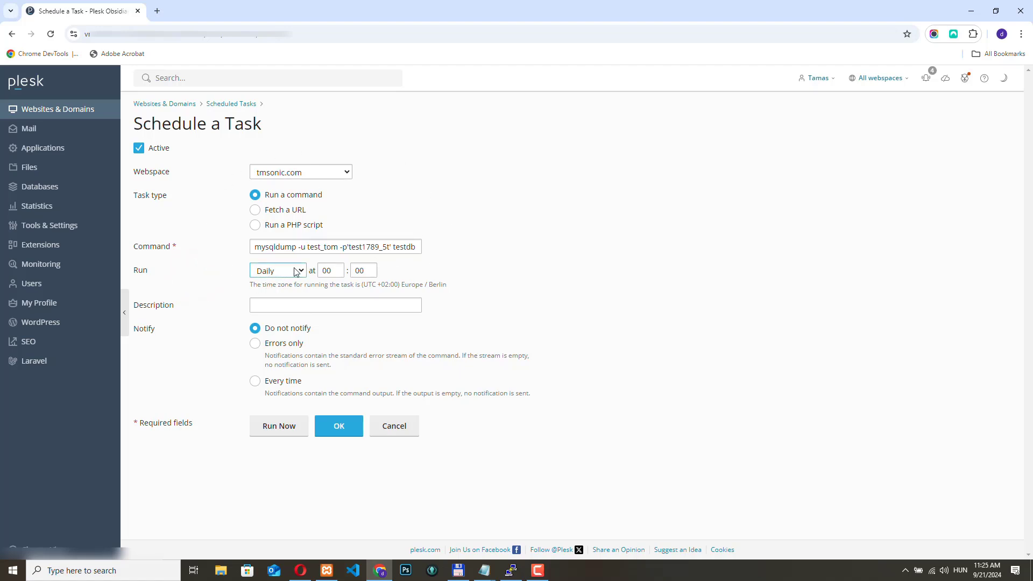
- Set the daily task's run time to 02:00
{"action": "double_click", "coordinate": [330, 270]}
{"action": "type", "text": "0"}
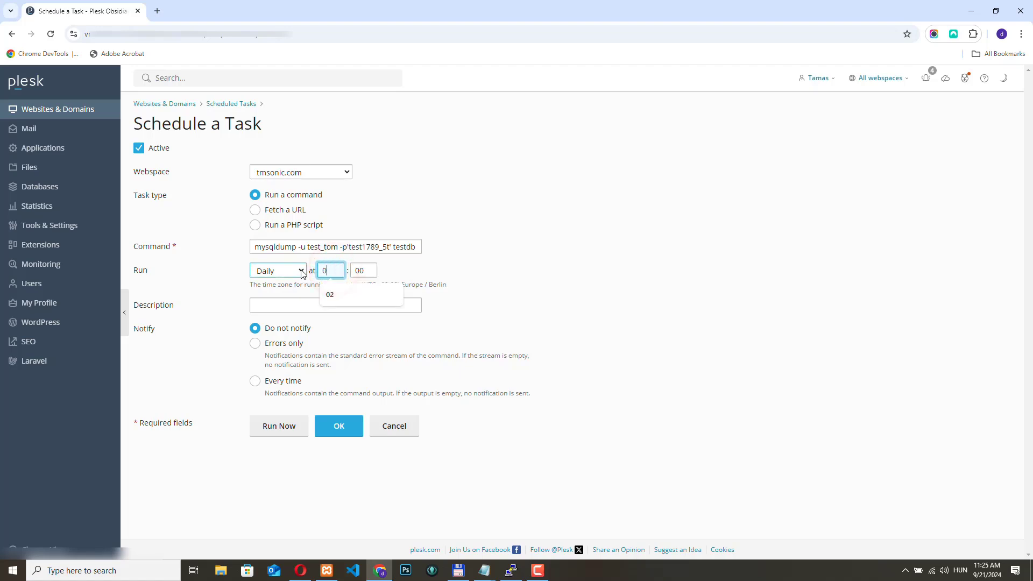
{"action": "type", "text": "2"}
{"action": "left_click", "coordinate": [477, 260]}
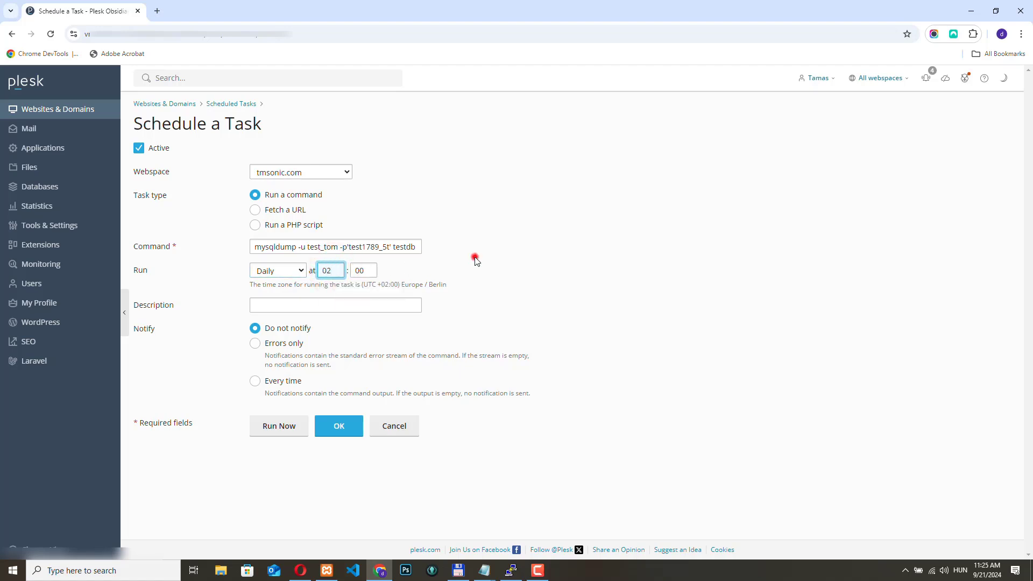
- Try the Cron style schedule with the expression 0 2 * * * and examine its minute, hour, day and month fields
{"action": "left_click", "coordinate": [298, 273]}
{"action": "left_click", "coordinate": [286, 312]}
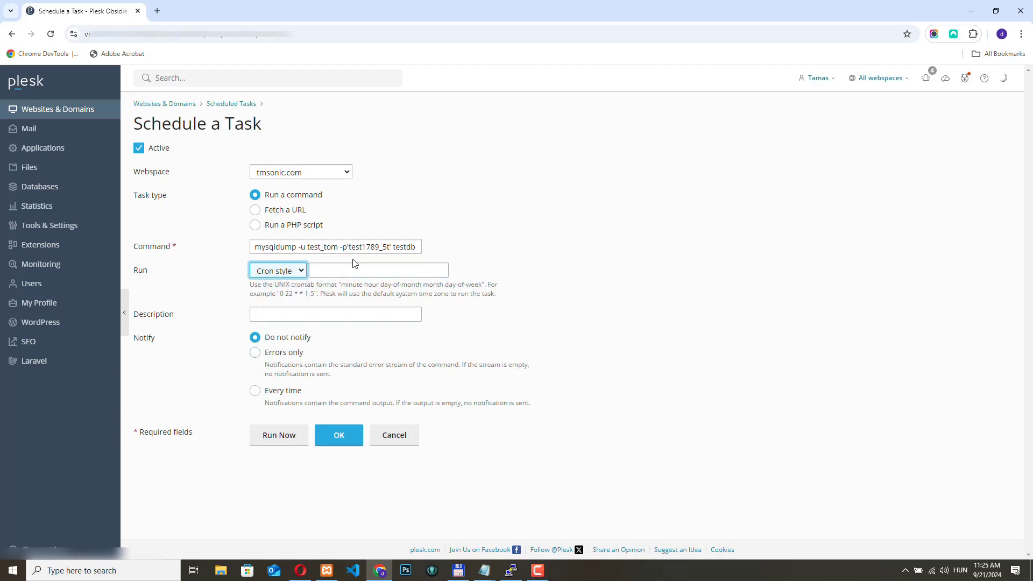
{"action": "left_click", "coordinate": [354, 274]}
{"action": "left_click", "coordinate": [339, 269]}
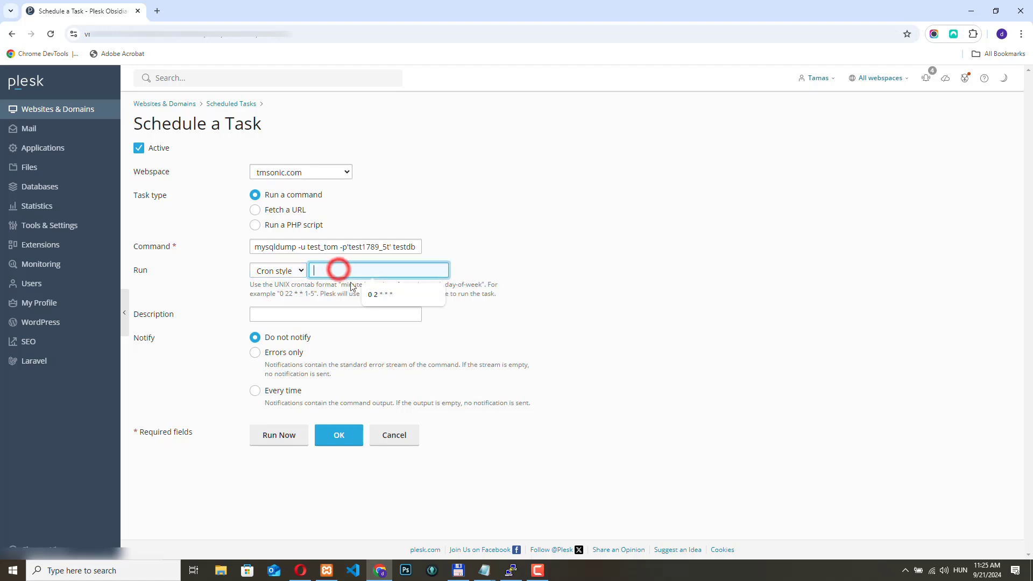
{"action": "left_click", "coordinate": [381, 302]}
{"action": "double_click", "coordinate": [317, 269]}
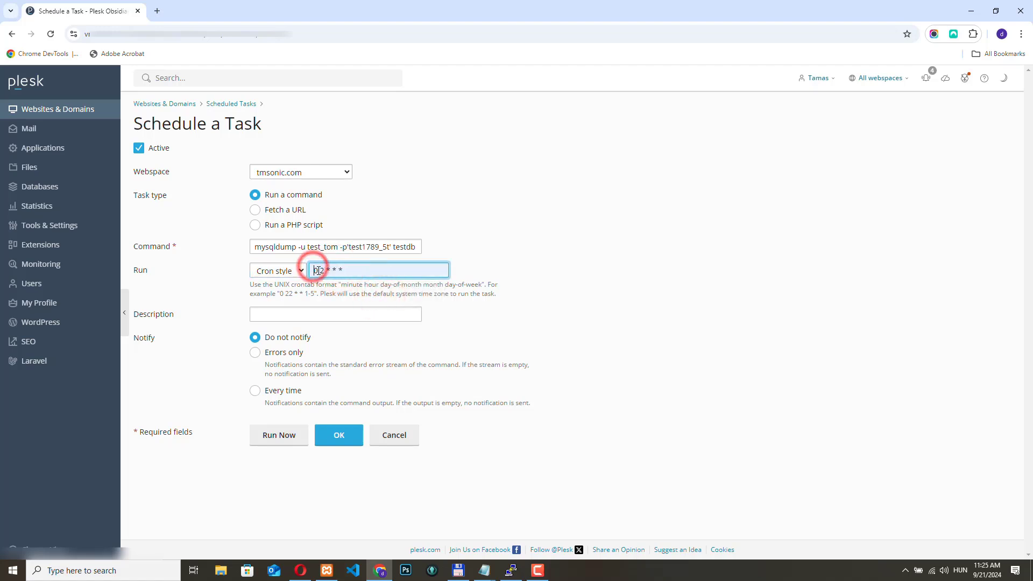
{"action": "double_click", "coordinate": [321, 270]}
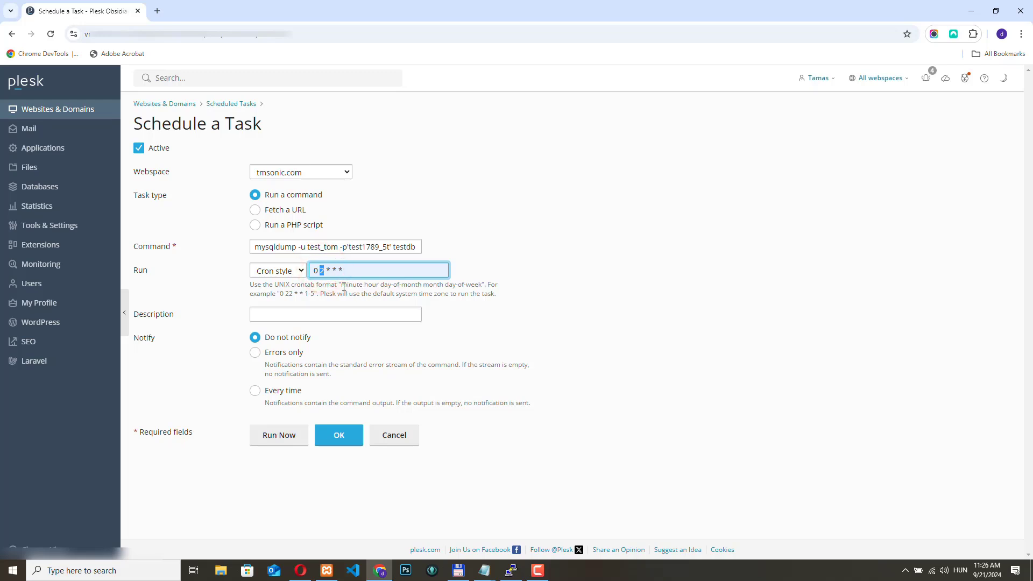
{"action": "double_click", "coordinate": [330, 270]}
{"action": "double_click", "coordinate": [335, 267]}
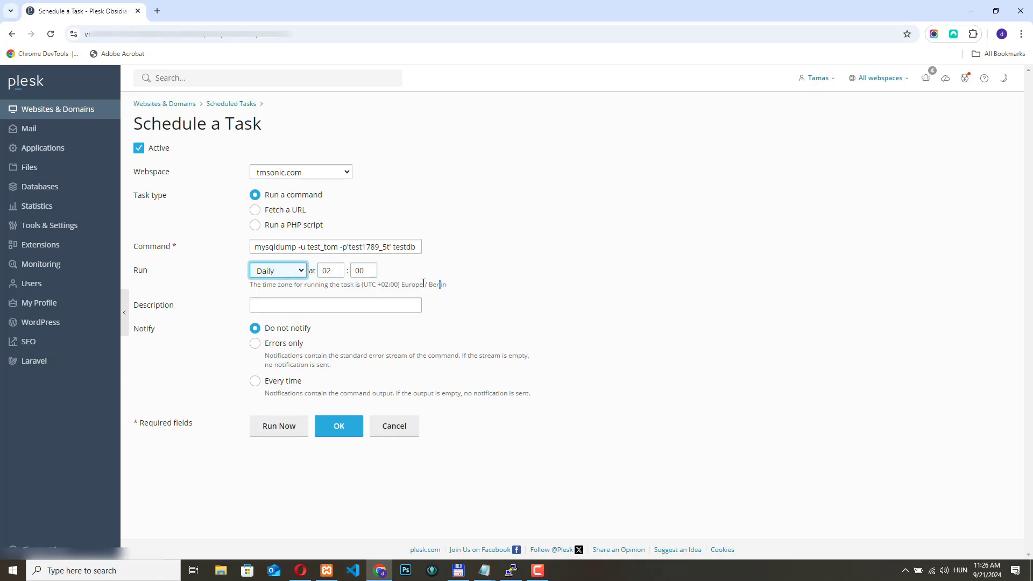
- Run the daily database backup task once as a test, dismiss the notification and save the task
{"action": "left_click", "coordinate": [346, 304]}
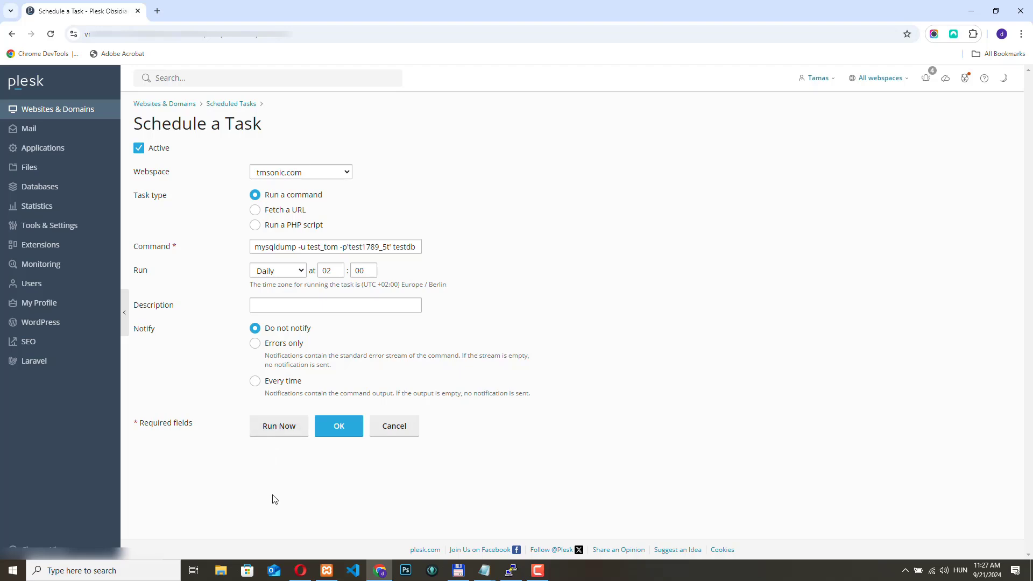
{"action": "left_click", "coordinate": [279, 429]}
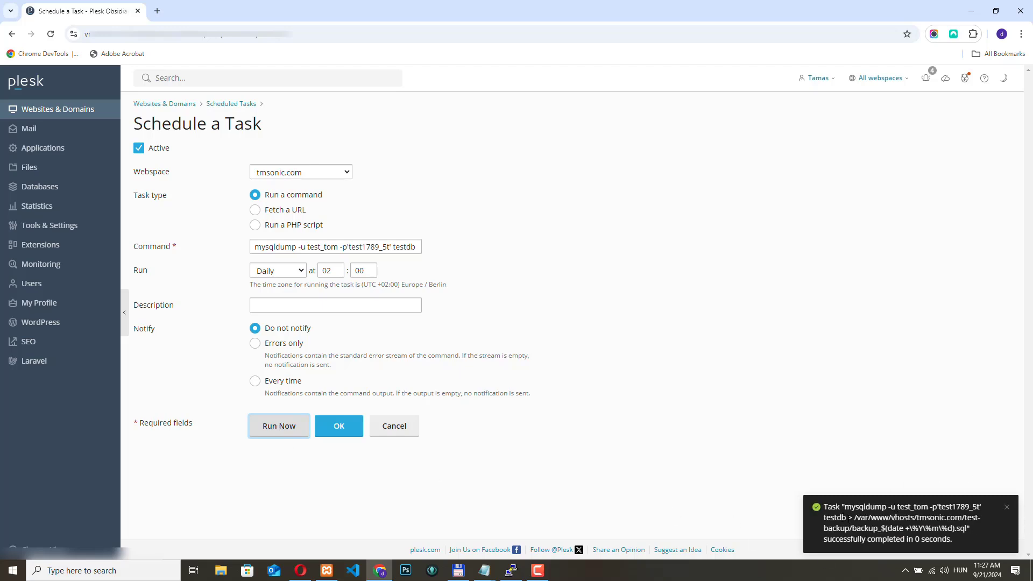
{"action": "left_click", "coordinate": [1007, 507]}
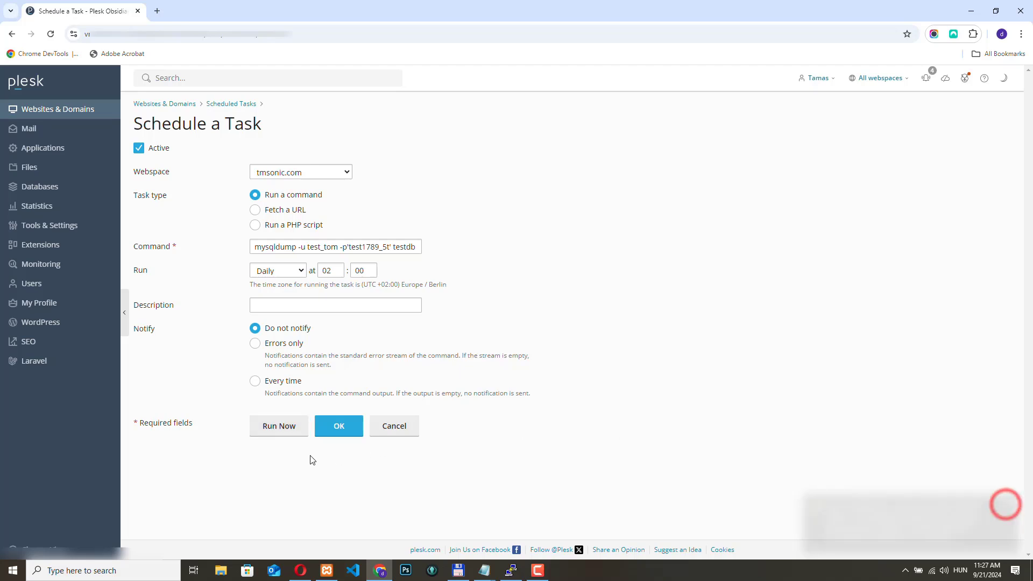
{"action": "left_click", "coordinate": [332, 427]}
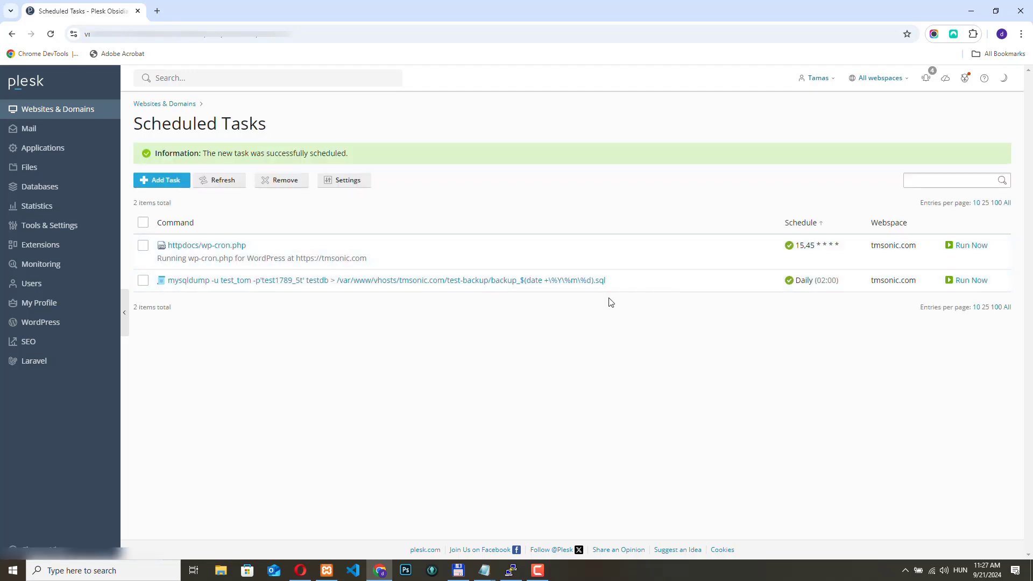
- Open the test-backup folder in tmsonic.com's file manager to check for the database backup file
{"action": "left_click", "coordinate": [51, 108]}
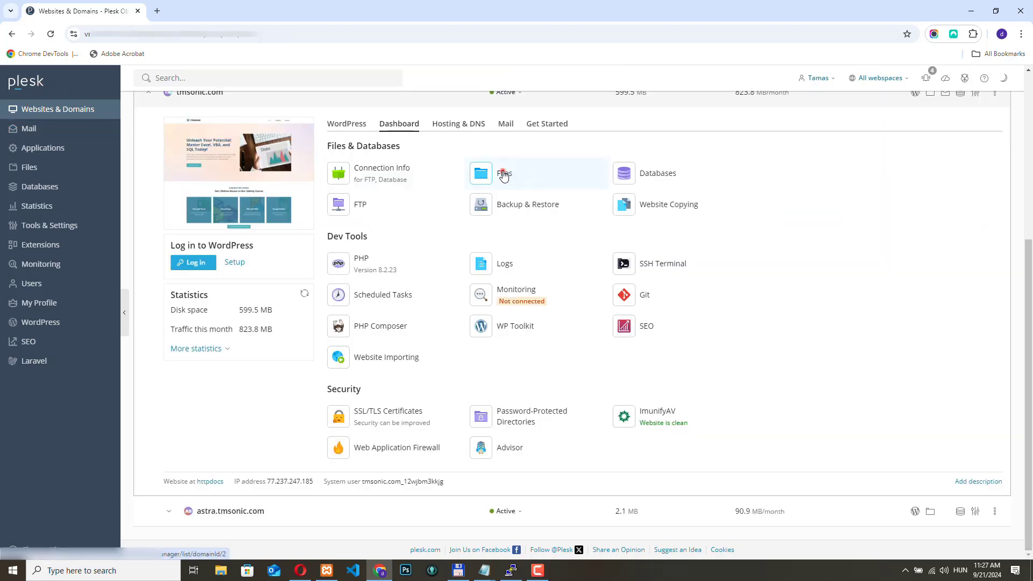
{"action": "left_click", "coordinate": [503, 174]}
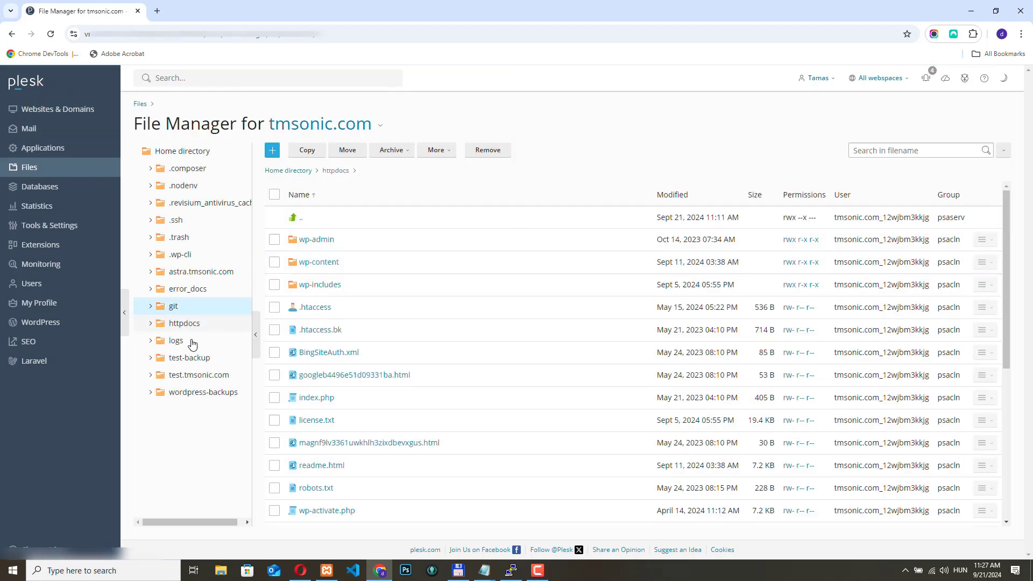
{"action": "left_click", "coordinate": [188, 358]}
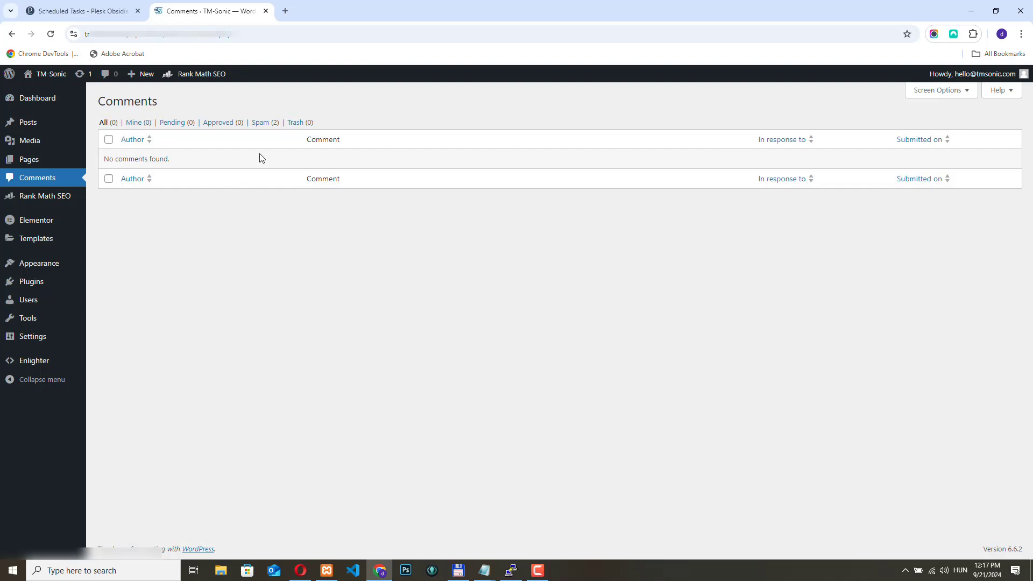
- Check the spam comments in WordPress, and return to Plesk to start a new scheduled task for tmsonic.com
{"action": "left_click", "coordinate": [259, 124]}
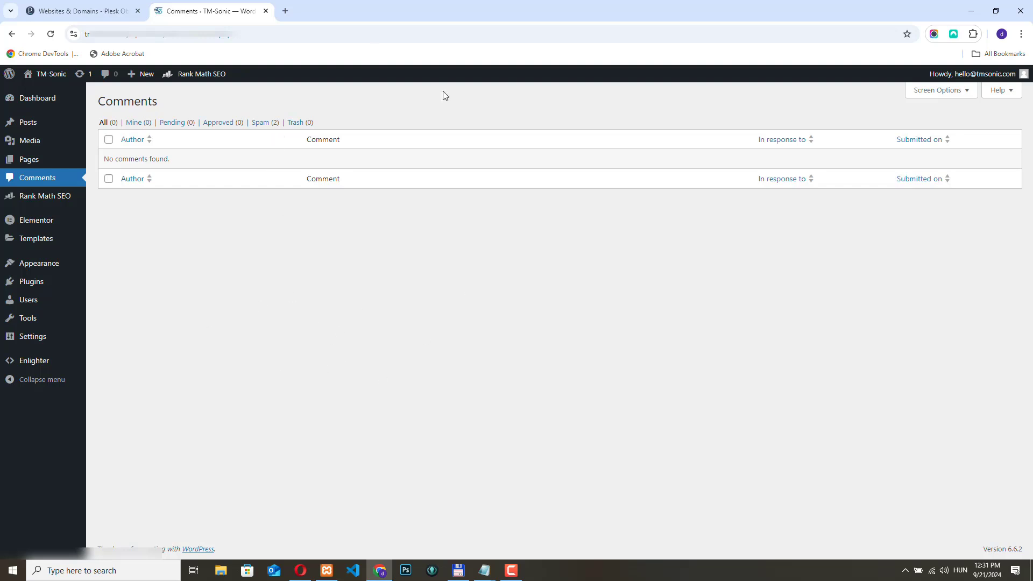
{"action": "left_click", "coordinate": [85, 11]}
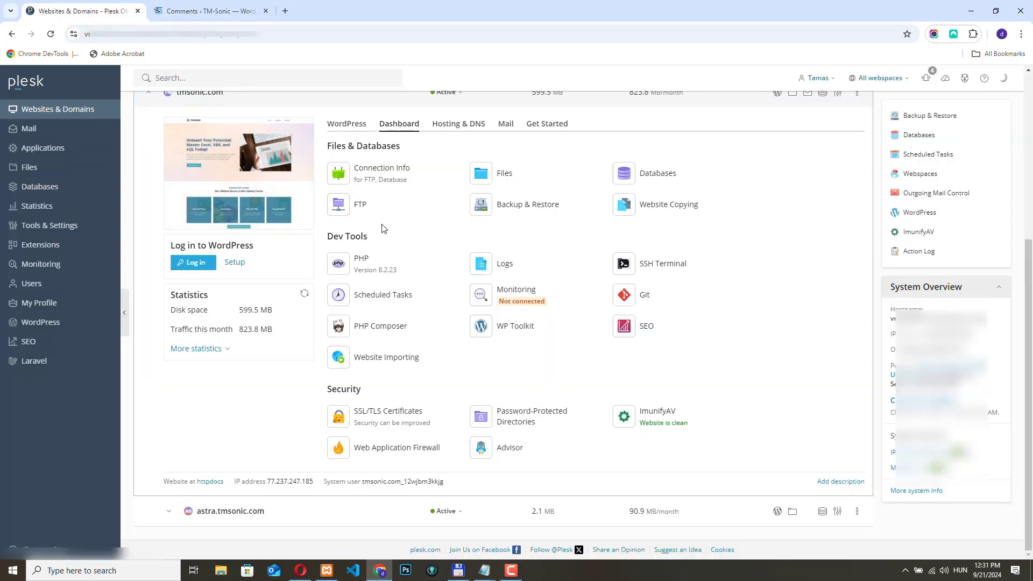
{"action": "left_click", "coordinate": [373, 296]}
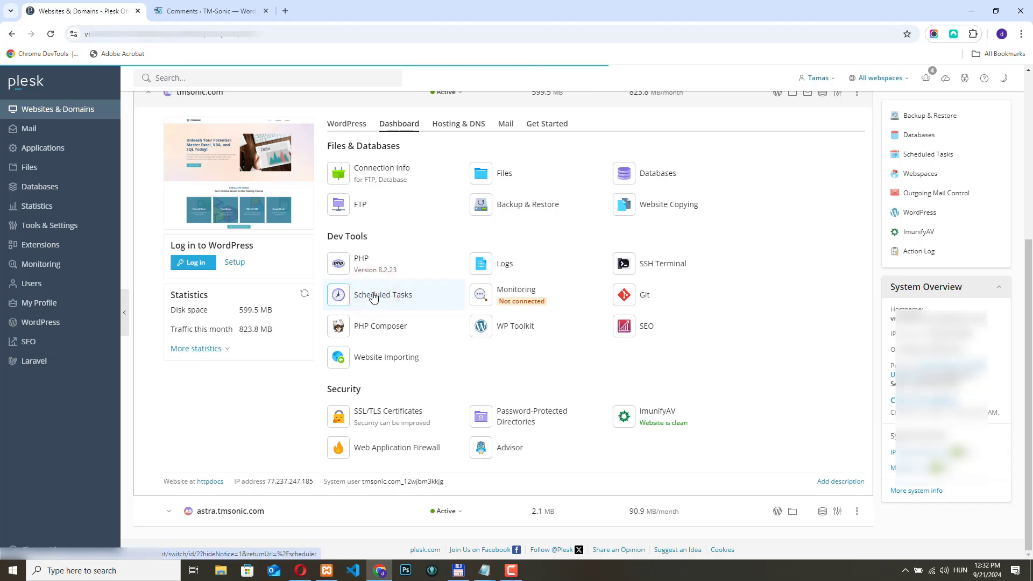
{"action": "left_click", "coordinate": [164, 151]}
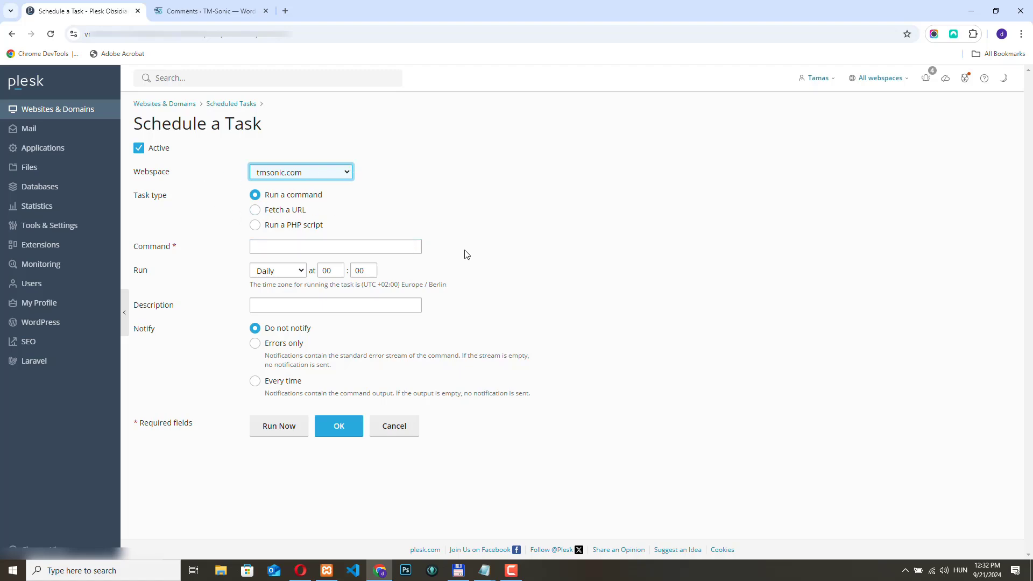
- Switch to Notepad and examine the command's first part: the /usr/local/bin/wp executable and the --path option with its placeholder website path
{"action": "key", "text": "alt+Tab"}
{"action": "left_click_drag", "start_coordinate": [657, 143], "coordinate": [74, 127]}
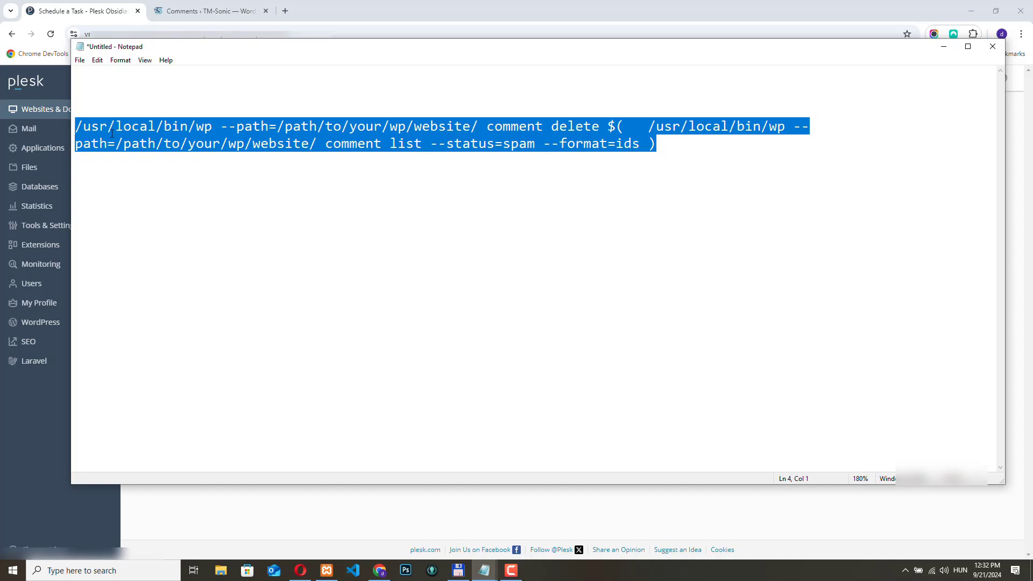
{"action": "left_click", "coordinate": [269, 149]}
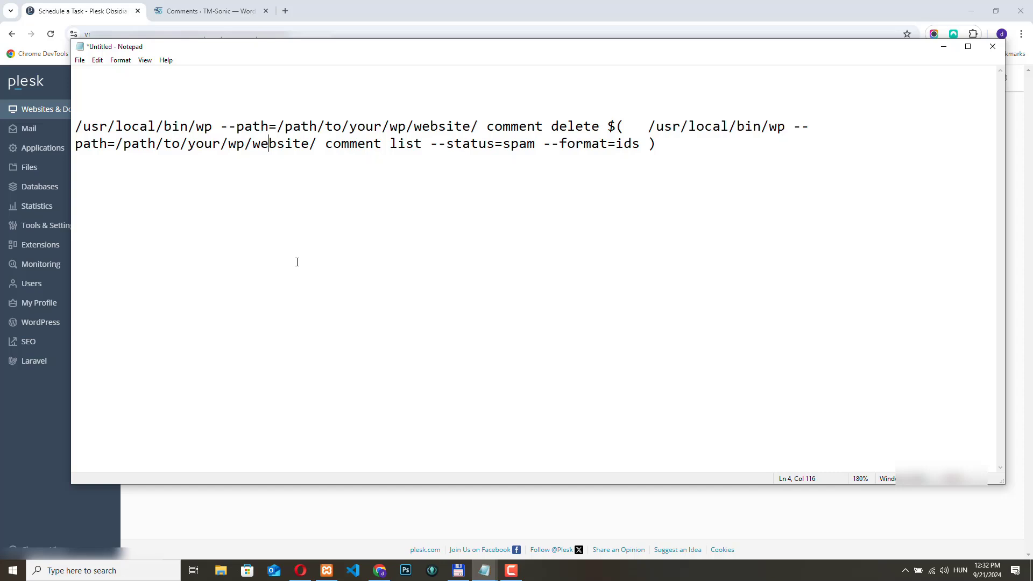
{"action": "left_click", "coordinate": [172, 127]}
{"action": "left_click_drag", "start_coordinate": [213, 128], "coordinate": [72, 129]}
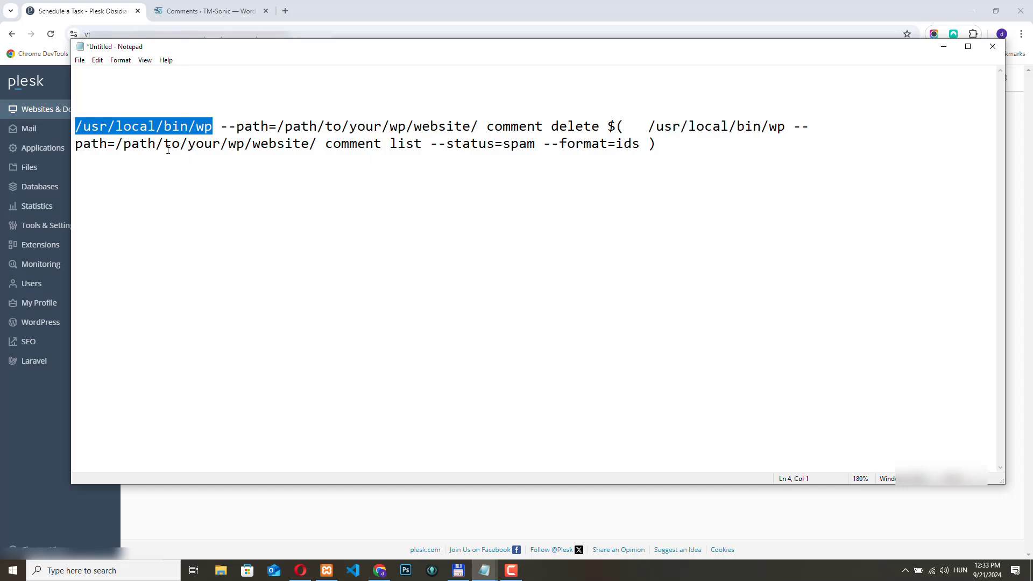
{"action": "left_click_drag", "start_coordinate": [220, 127], "coordinate": [475, 127]}
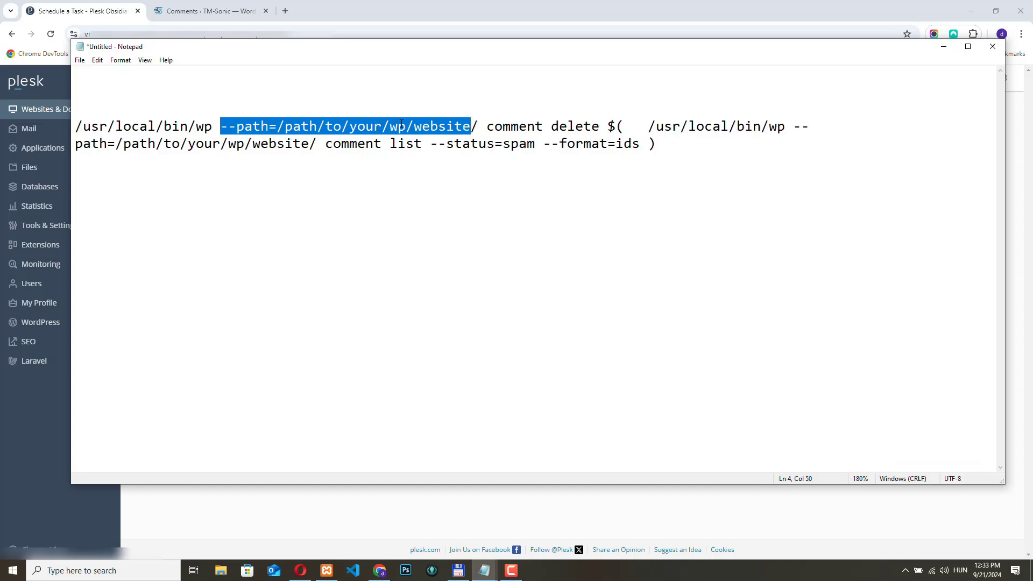
{"action": "left_click", "coordinate": [325, 126]}
- Examine the comment delete action and the nested comment list command with its --status=spam and --format=ids options
{"action": "left_click_drag", "start_coordinate": [285, 127], "coordinate": [599, 127]}
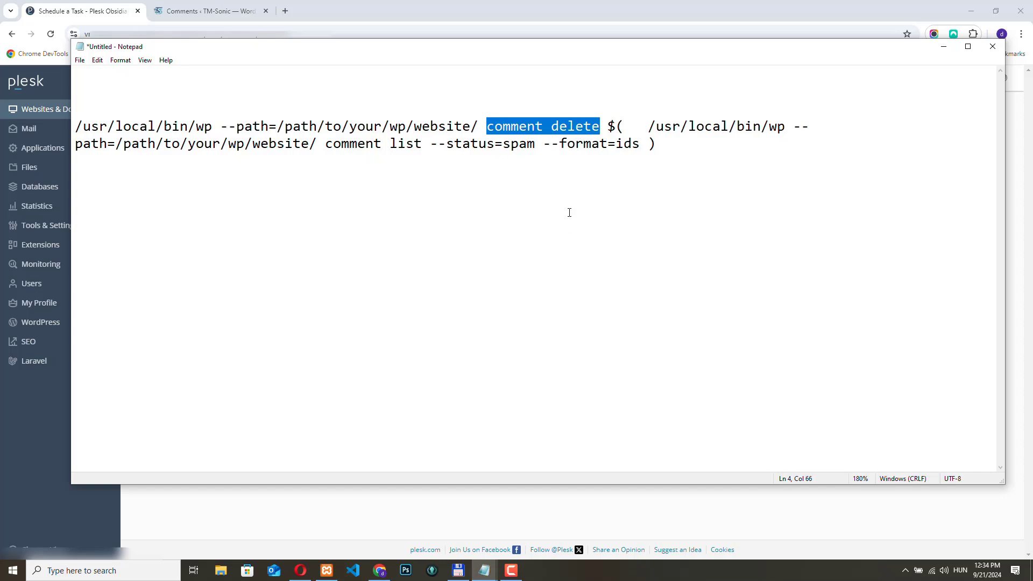
{"action": "left_click", "coordinate": [610, 126]}
{"action": "key", "text": "shift+End"}
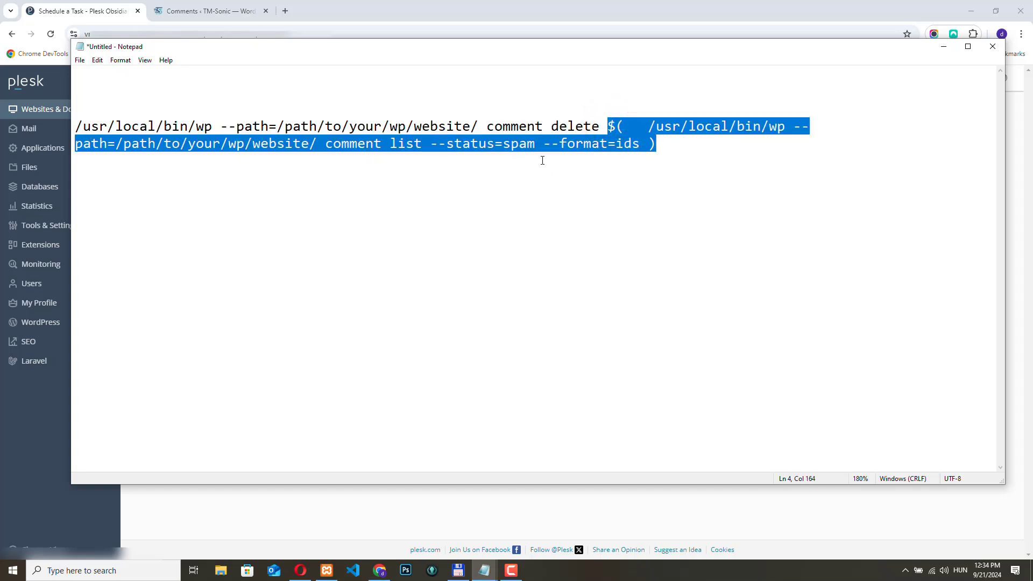
{"action": "left_click", "coordinate": [486, 182]}
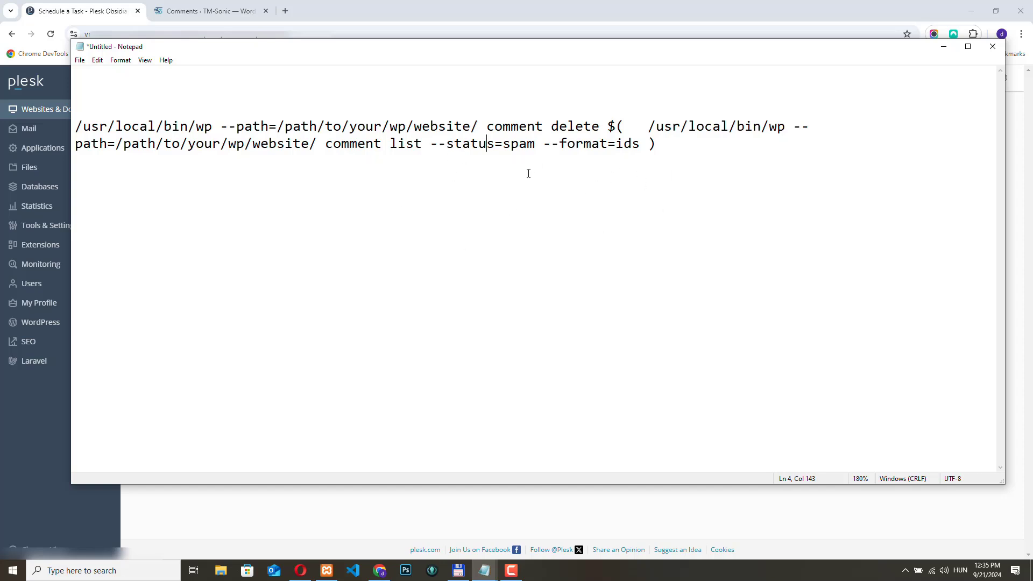
- Return to the Plesk task form, paste the spam-comment deletion command for tmsonic.com's httpdocs, and set it to run weekly
{"action": "key", "text": "alt+Tab"}
{"action": "left_click", "coordinate": [271, 245]}
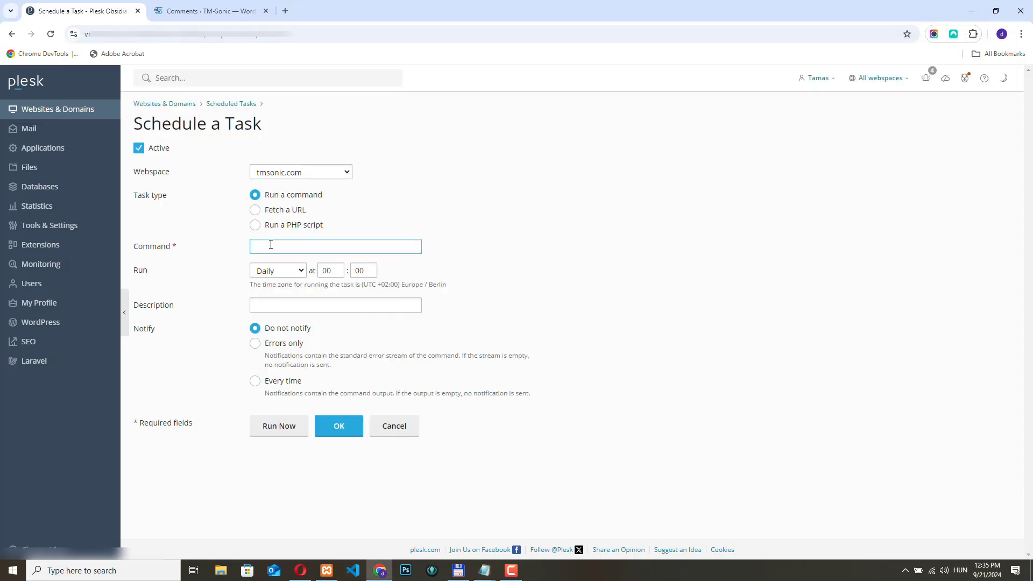
{"action": "key", "text": "ctrl+v"}
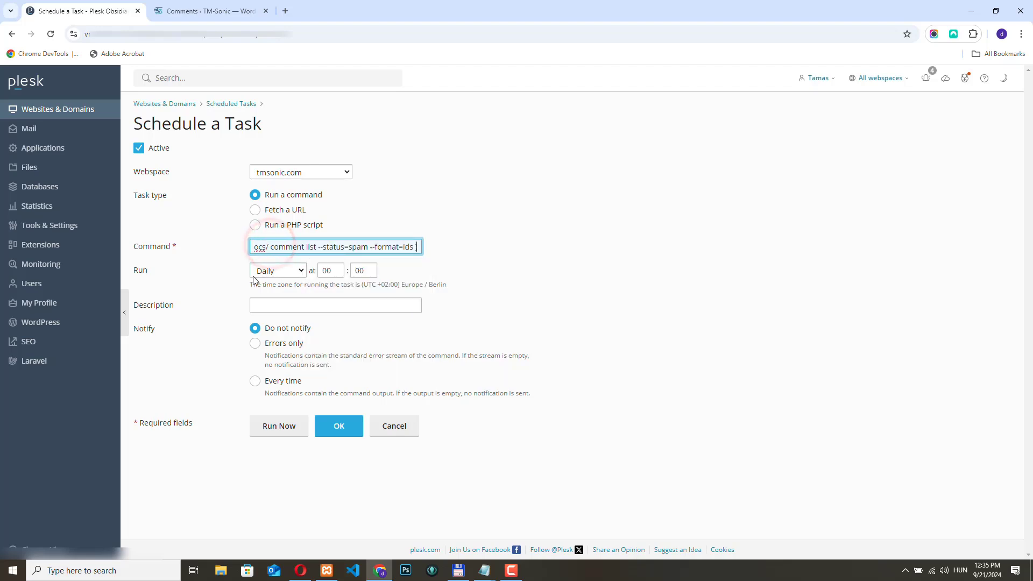
{"action": "left_click", "coordinate": [297, 270]}
{"action": "left_click", "coordinate": [289, 314]}
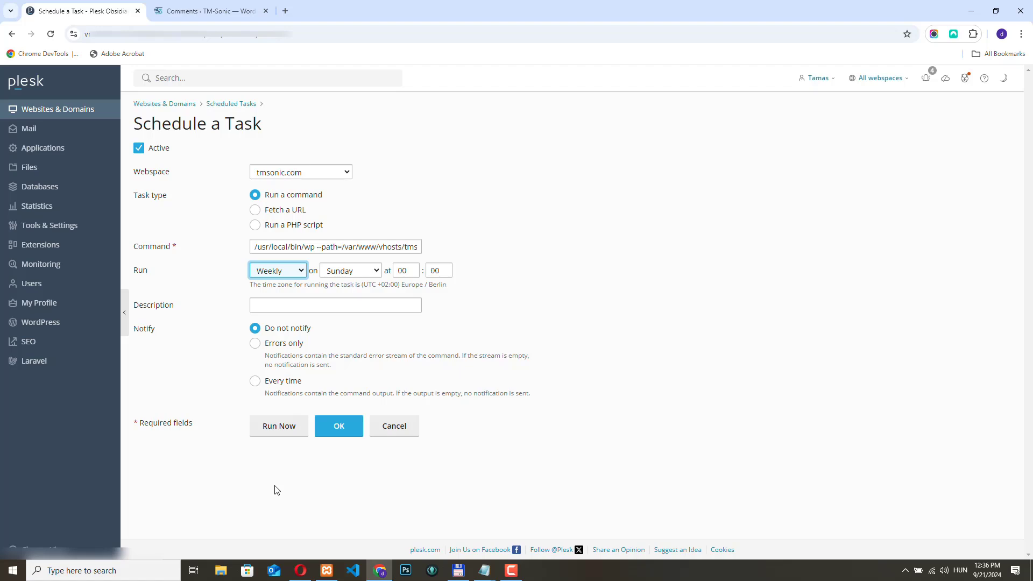
- Run the spam deletion task once, check the refreshed WordPress comments, and return to the Plesk form to dismiss the notification
{"action": "left_click", "coordinate": [275, 429]}
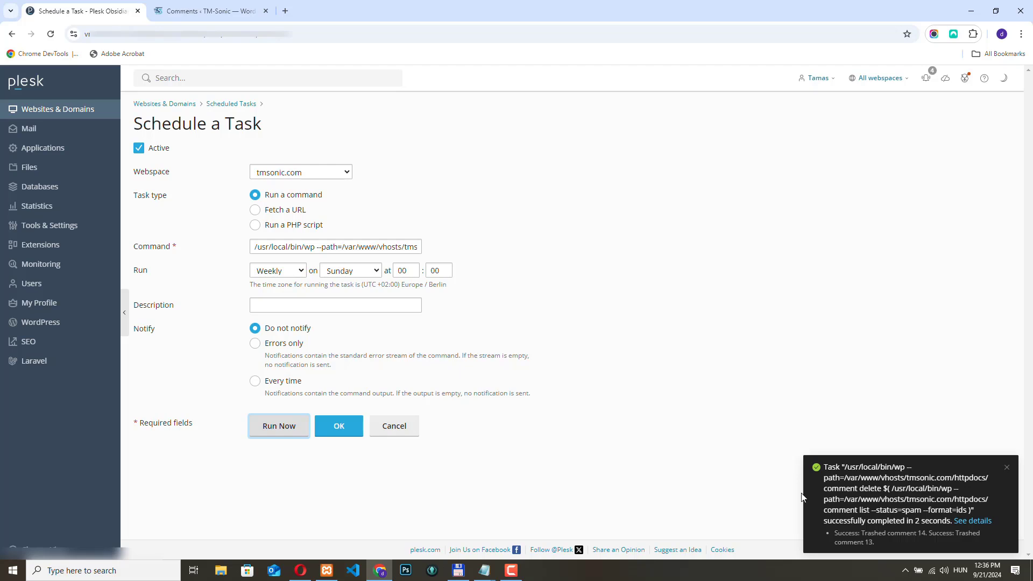
{"action": "left_click", "coordinate": [197, 8]}
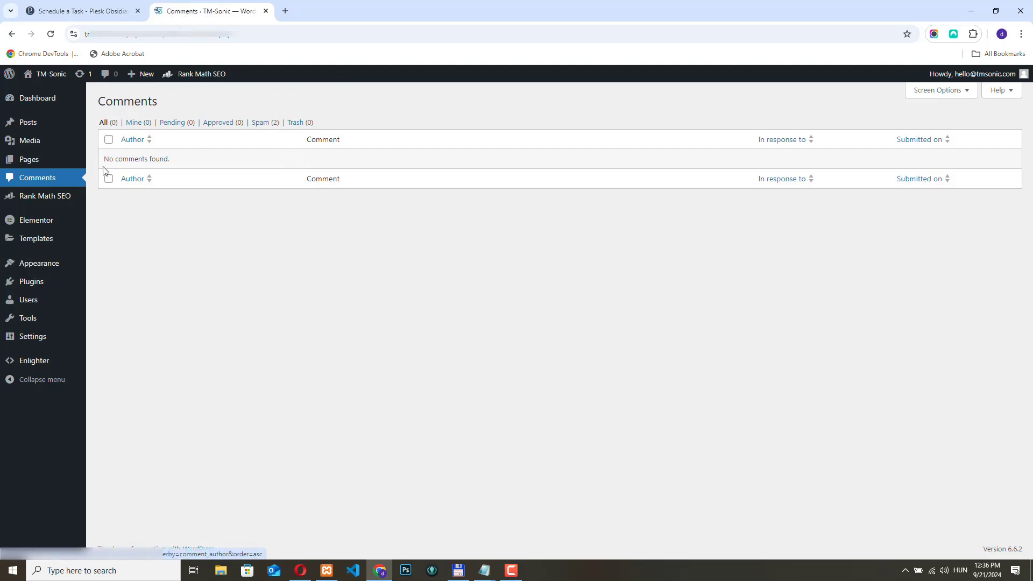
{"action": "left_click", "coordinate": [35, 178]}
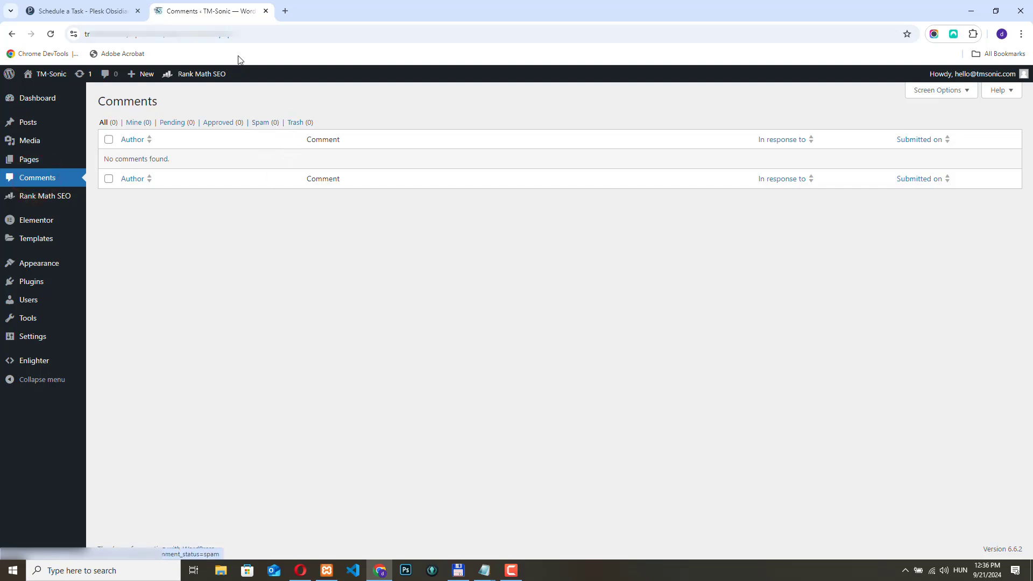
{"action": "left_click", "coordinate": [81, 10]}
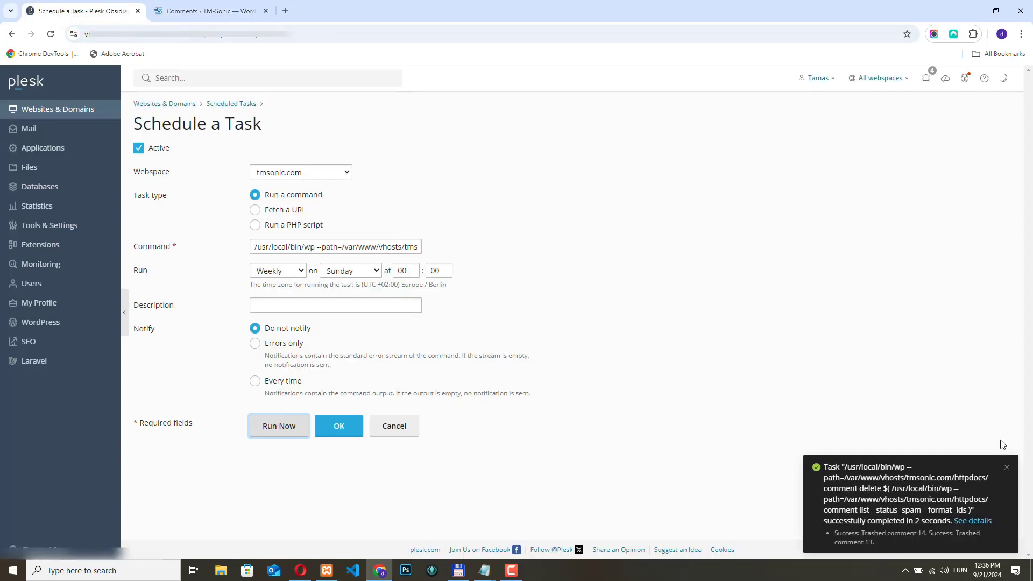
{"action": "left_click", "coordinate": [1007, 467]}
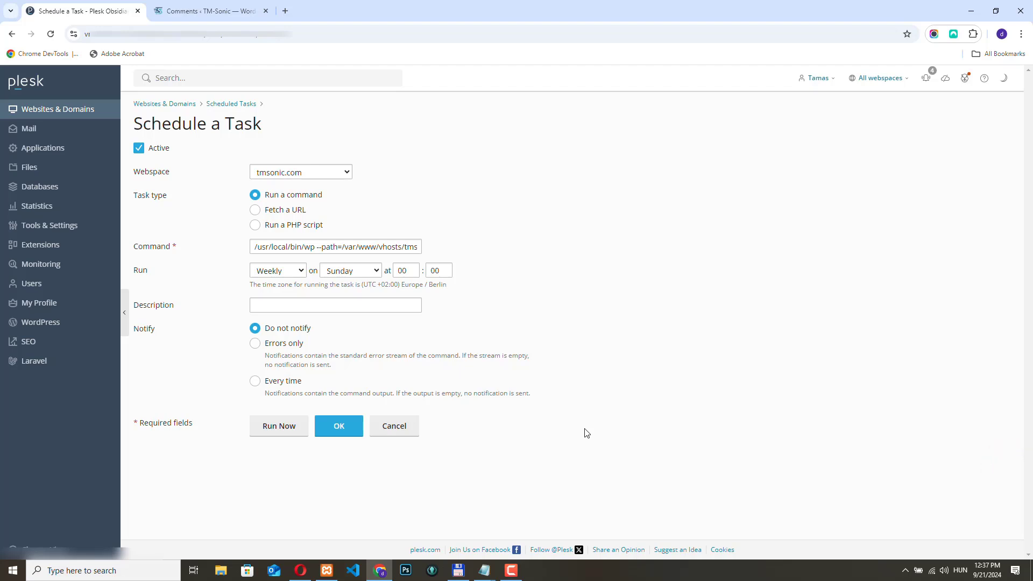